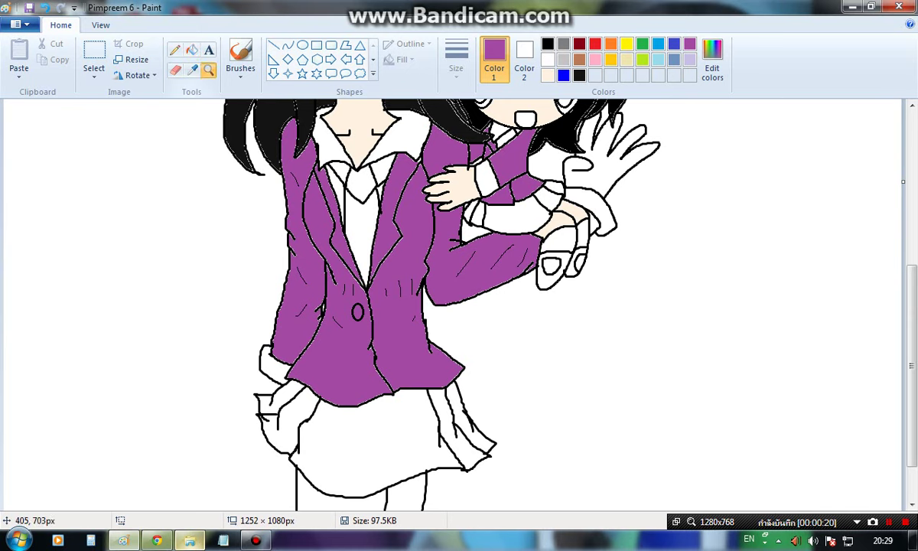
- Brush black outlines for the hand and fingers extending below the taller girl's lowered sleeve cuff, beside her skirt
left_click(330, 389)
left_click(241, 54)
left_click(548, 44)
scroll(459, 306, "down", 3)
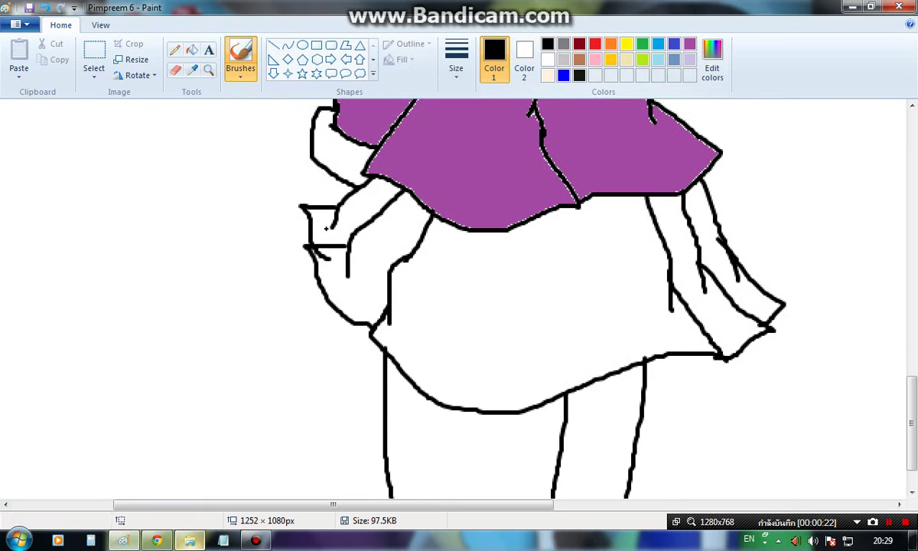
mouse_move(312, 158)
left_mouse_down()
mouse_move(293, 195)
mouse_move(257, 227)
mouse_move(259, 242)
mouse_move(294, 206)
left_mouse_up()
mouse_move(261, 247)
left_mouse_down()
mouse_move(282, 258)
mouse_move(303, 232)
left_mouse_up()
mouse_move(280, 265)
left_mouse_down()
mouse_move(305, 248)
mouse_move(287, 282)
mouse_move(296, 285)
mouse_move(322, 266)
left_mouse_up()
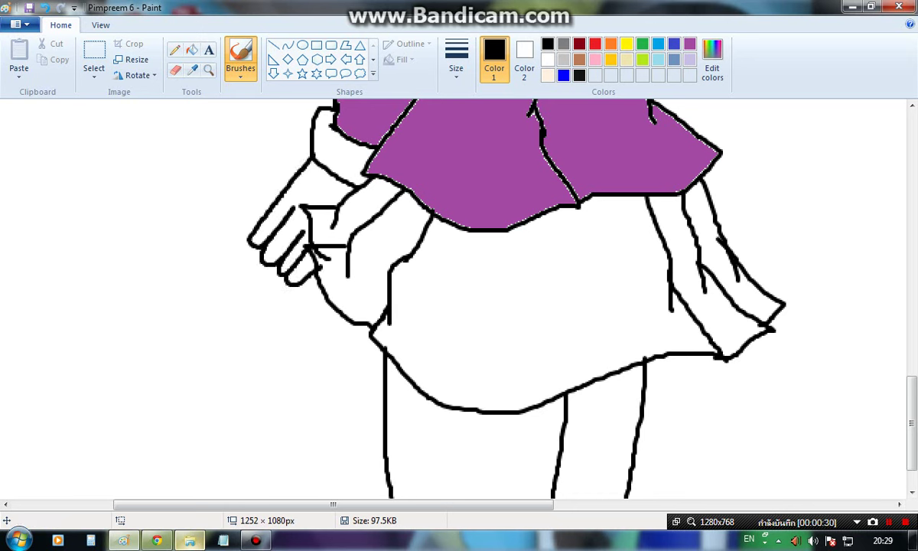
- Fill the taller girl's lowered hand and both legs with the pale skin tone
left_click(209, 71)
right_click(291, 233)
right_click(284, 230)
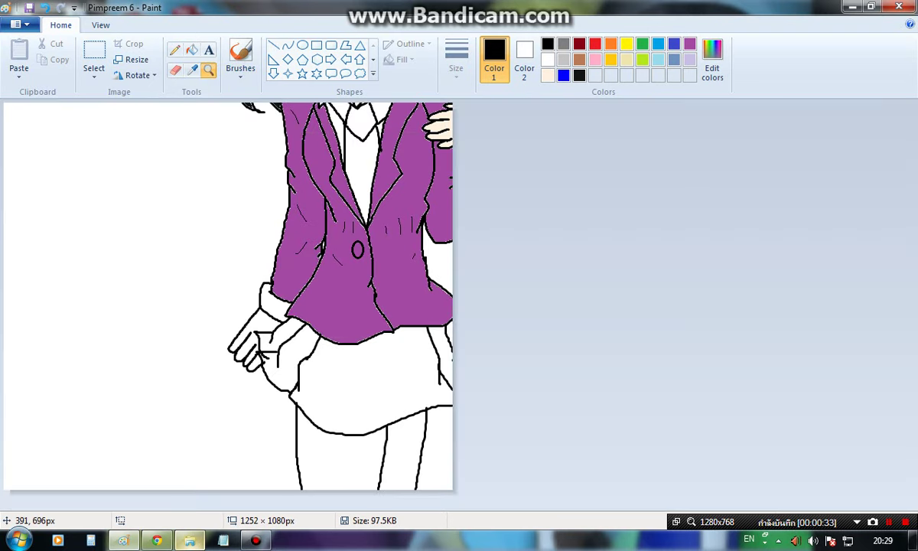
left_click(192, 50)
left_click(548, 75)
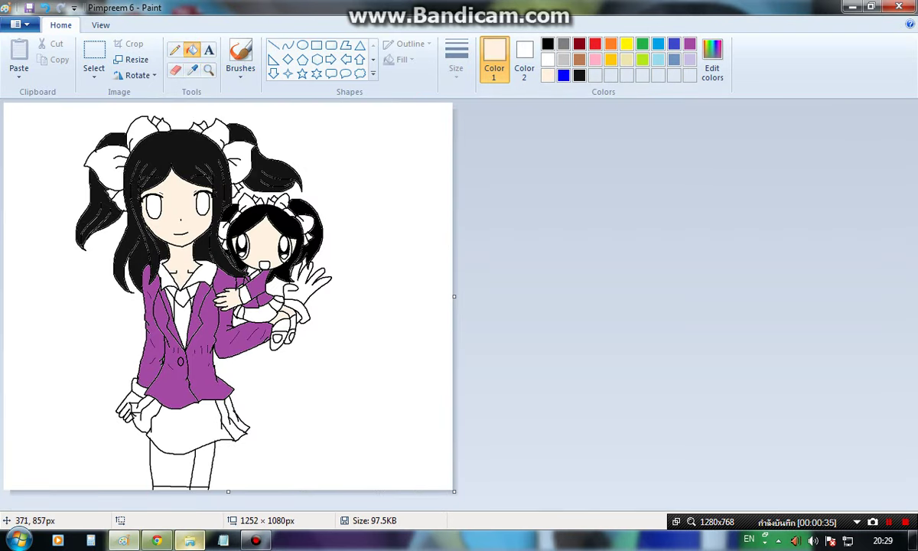
left_click(168, 451)
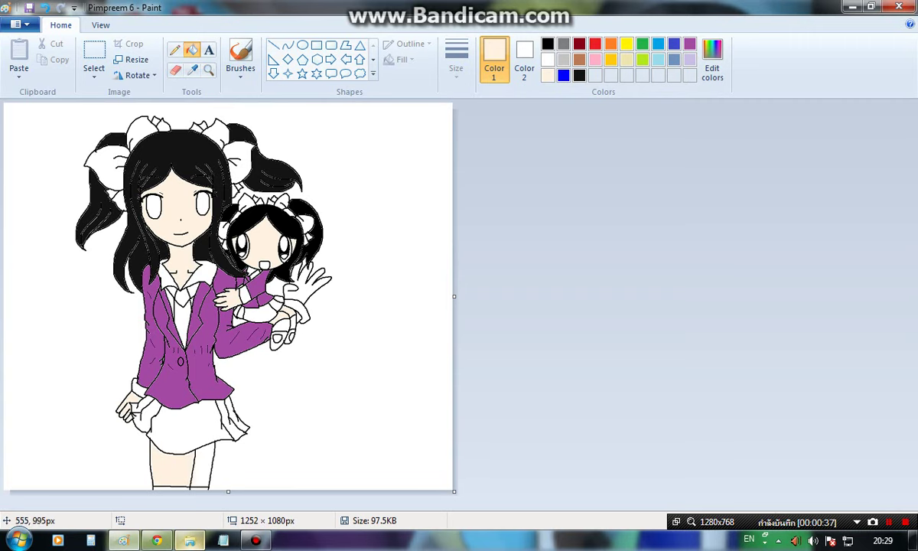
left_click(197, 451)
- Fill the open, raised hand beside the small girl with the pale skin tone
left_click(208, 69)
left_click(151, 429)
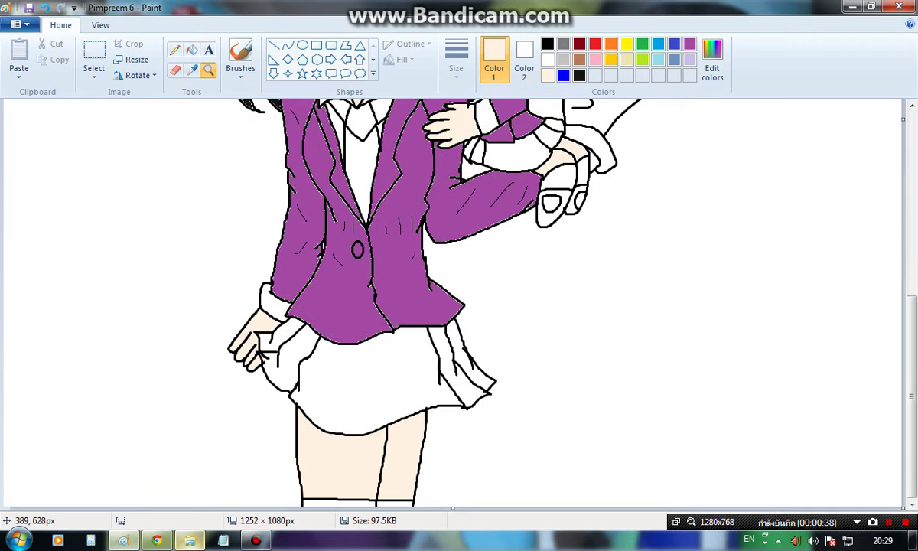
left_click(191, 50)
scroll(452, 306, "up", 3)
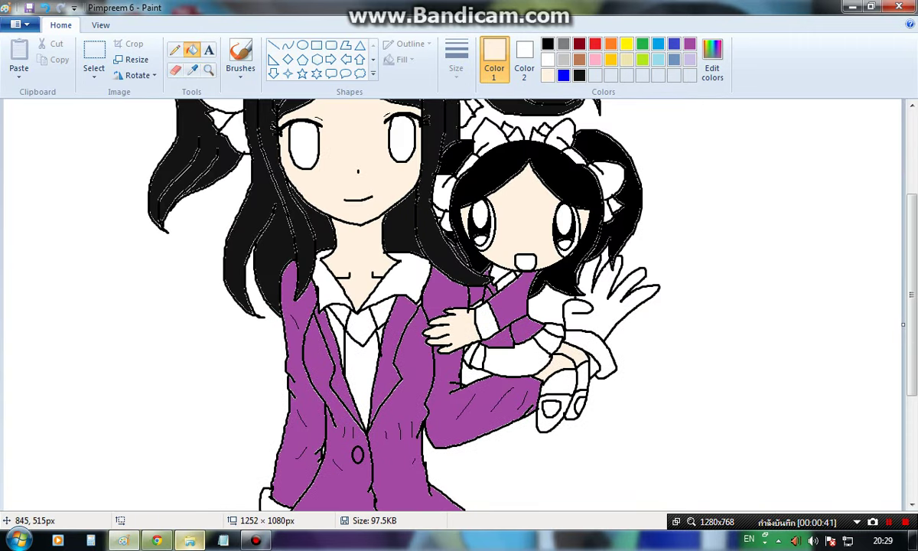
left_click(608, 299)
- Fill both of the small girl's shoes with black
left_click(548, 44)
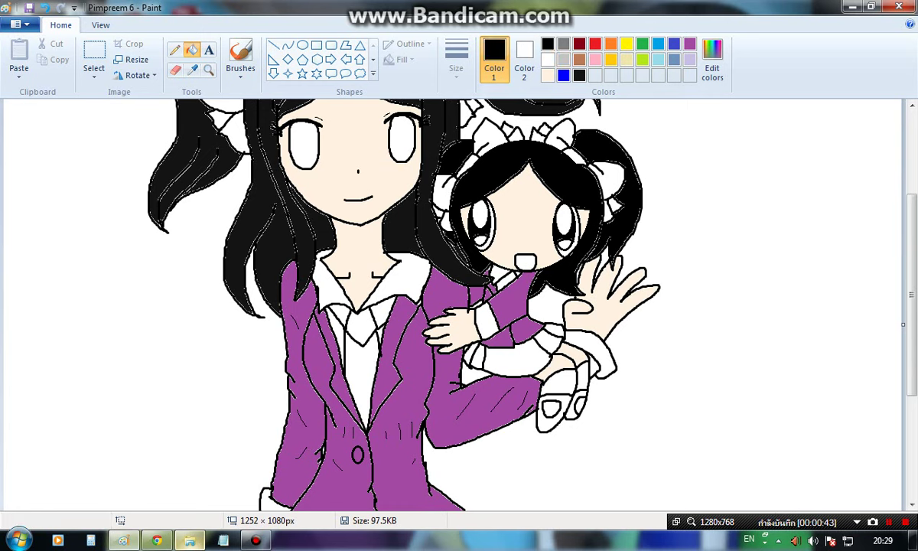
left_click(547, 422)
left_click(573, 414)
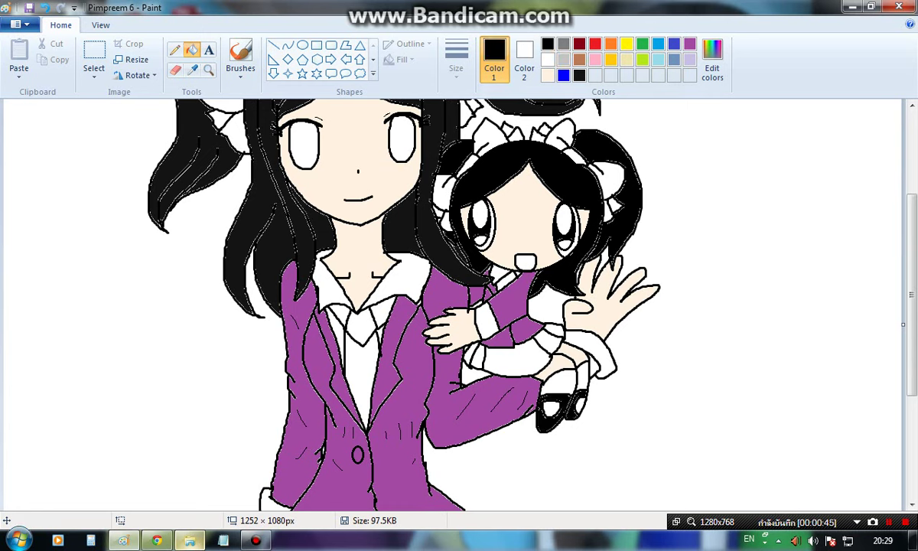
- Fill all the pleats of the small girl's skirt with turquoise
left_click(658, 44)
left_click(494, 355)
left_click(545, 331)
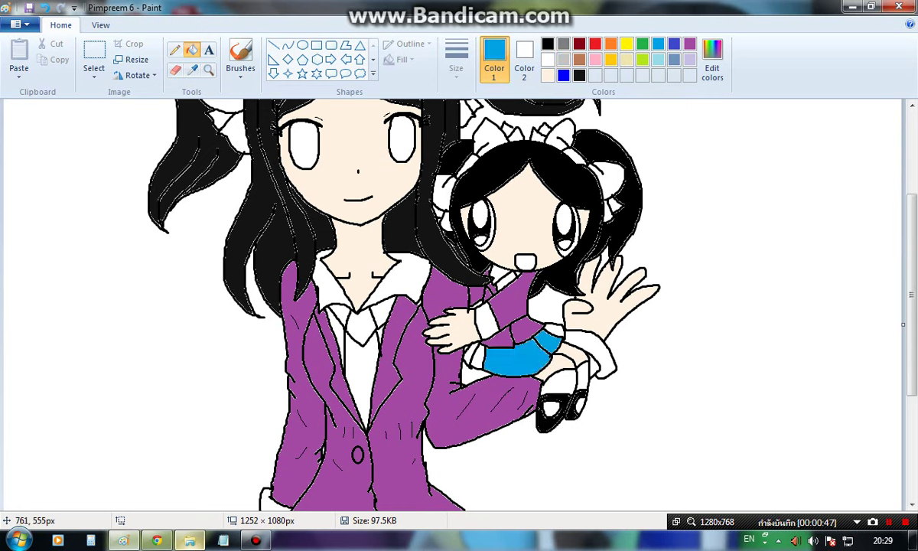
left_click(472, 353)
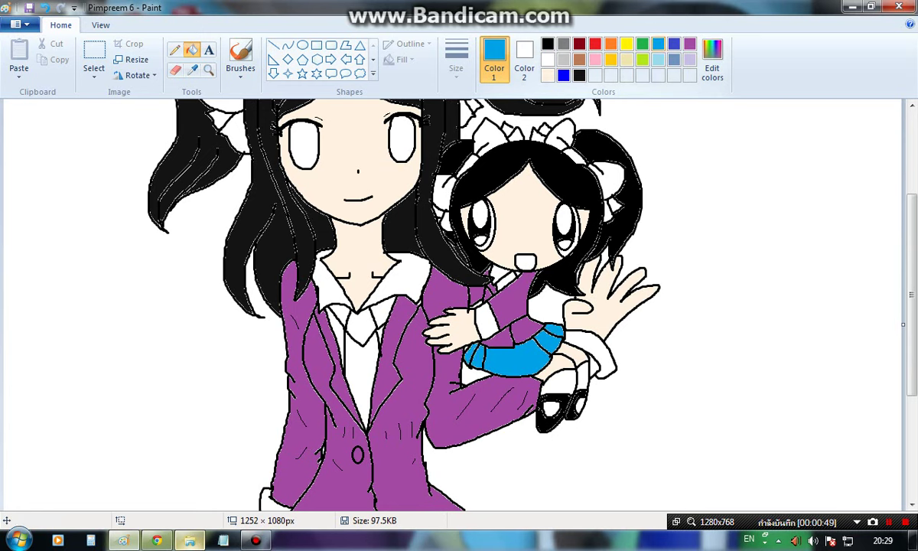
- Fill the small sleeve section beneath the raised hand's cuff with the jacket's purple, after trying lavender
left_click(689, 59)
left_click(594, 366)
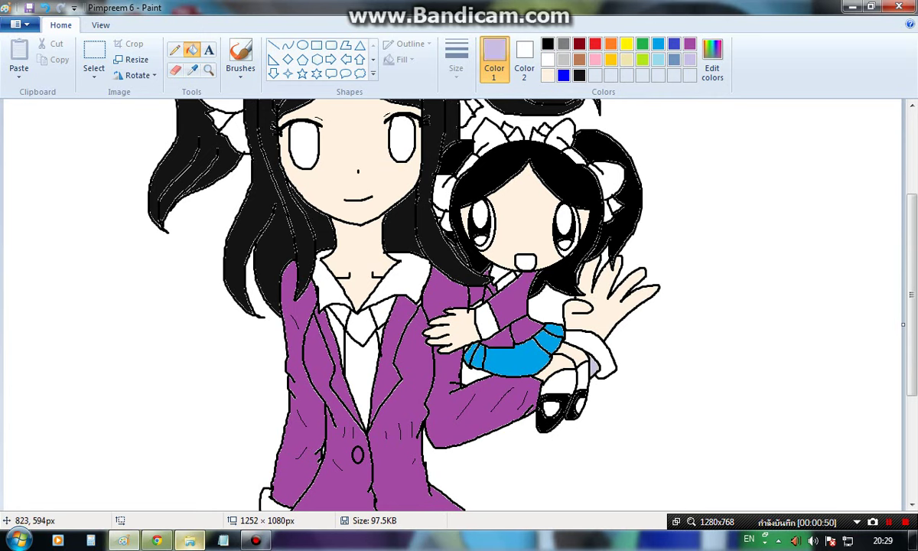
left_click(689, 44)
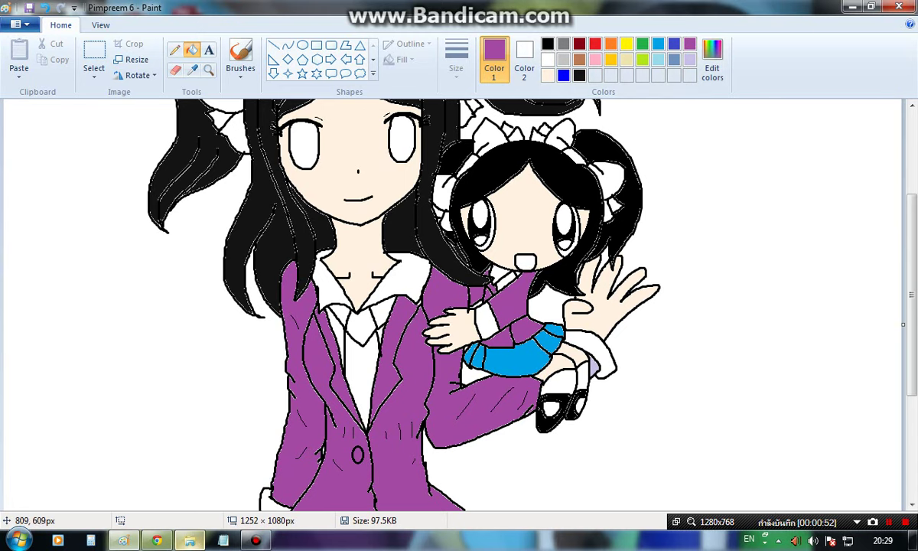
left_click(592, 366)
- Fill the taller girl's skirt, including the pleats on both sides, with turquoise
scroll(603, 360, "down", 5)
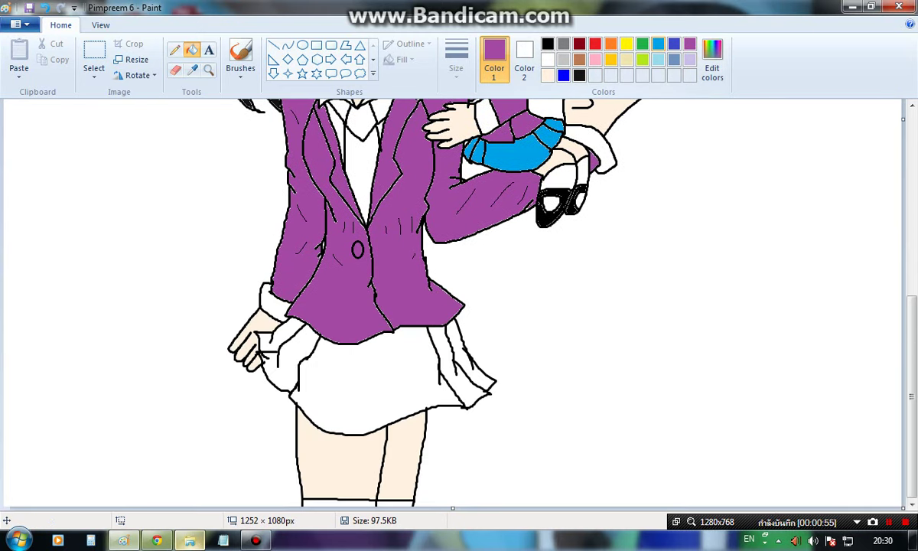
left_click(658, 43)
left_click(451, 394)
left_click(447, 352)
left_click(458, 344)
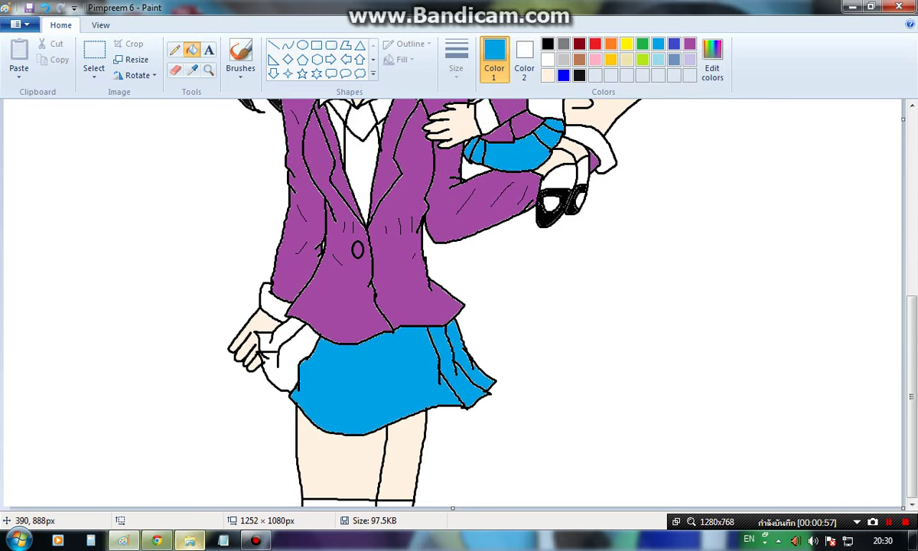
left_click(283, 353)
left_click(272, 321)
- Fill the cuff below the raised hand and the small girl's sleeve cuff with light turquoise
scroll(454, 302, "up", 3)
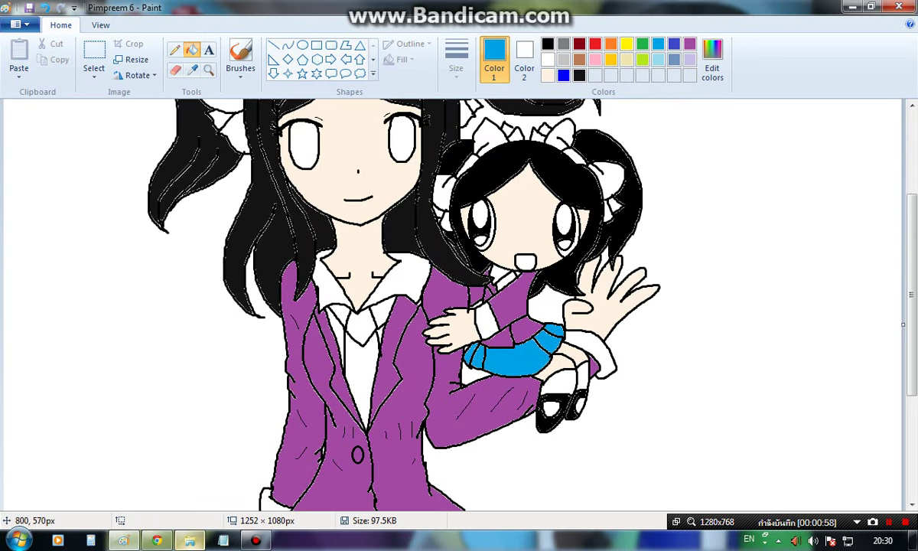
left_click(658, 59)
left_click(606, 358)
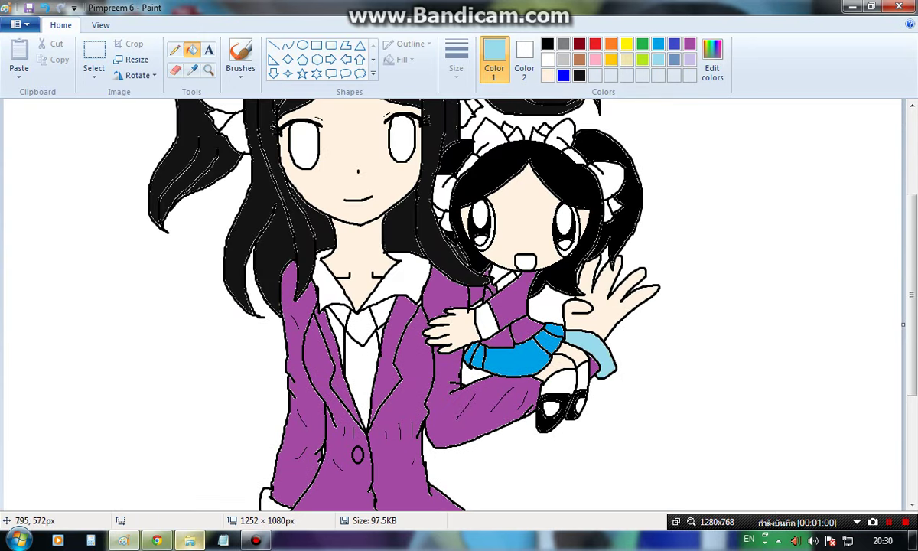
left_click(485, 320)
- Fill the taller girl's tie, the bands beside its knot and her lowered sleeve cuff with light turquoise
left_click(360, 345)
left_click(354, 321)
left_click(382, 310)
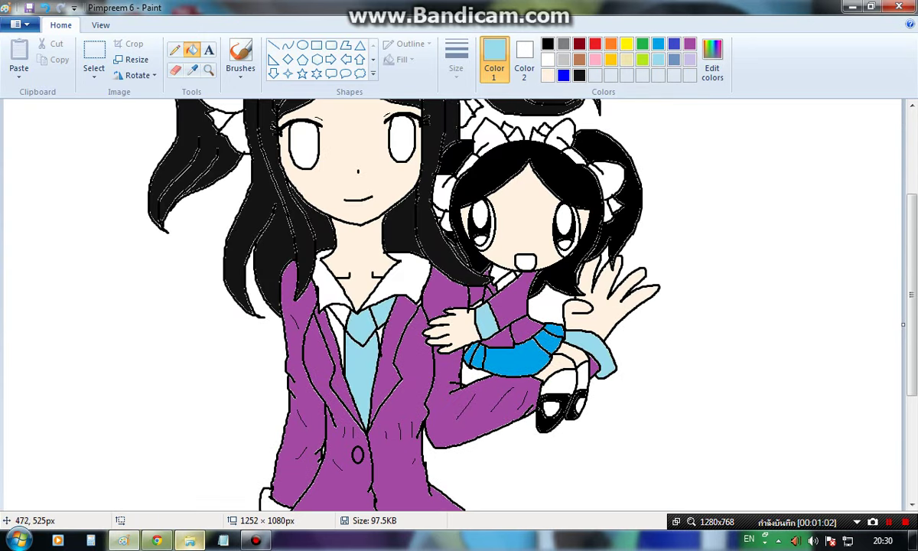
left_click(338, 315)
scroll(337, 315, "down", 3)
scroll(287, 297, "up", 3)
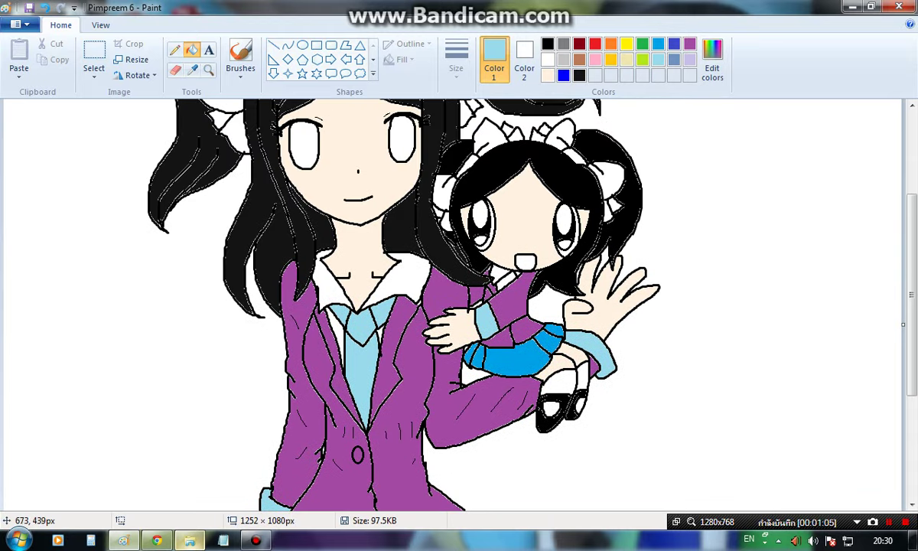
- Fill the small girl's lower irises and the bow pieces on the right side of her head with light turquoise
left_click(563, 244)
left_click(607, 212)
left_click(614, 205)
left_click(607, 179)
left_click(575, 157)
left_click(561, 138)
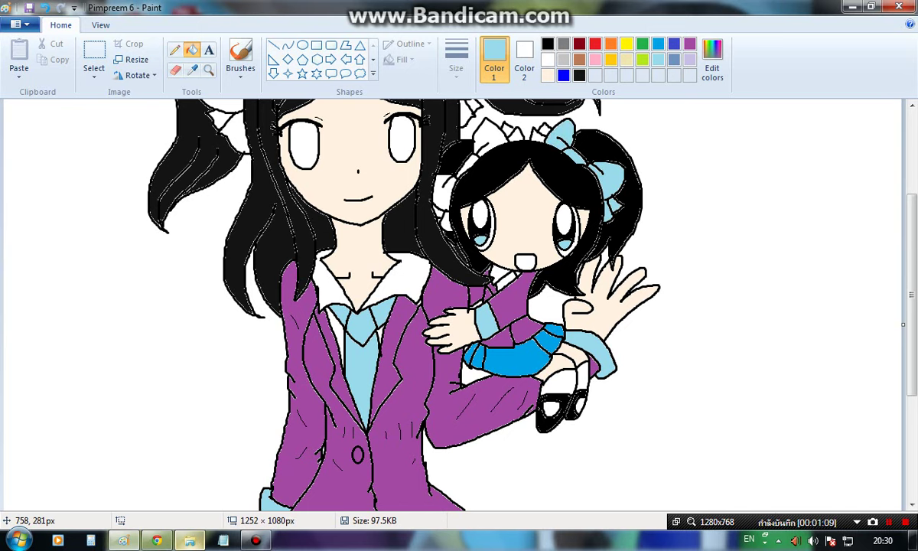
left_click(539, 137)
left_click(544, 131)
- Fill the bow pieces on the left side of the small girl's head with light turquoise
left_click(509, 130)
left_click(517, 137)
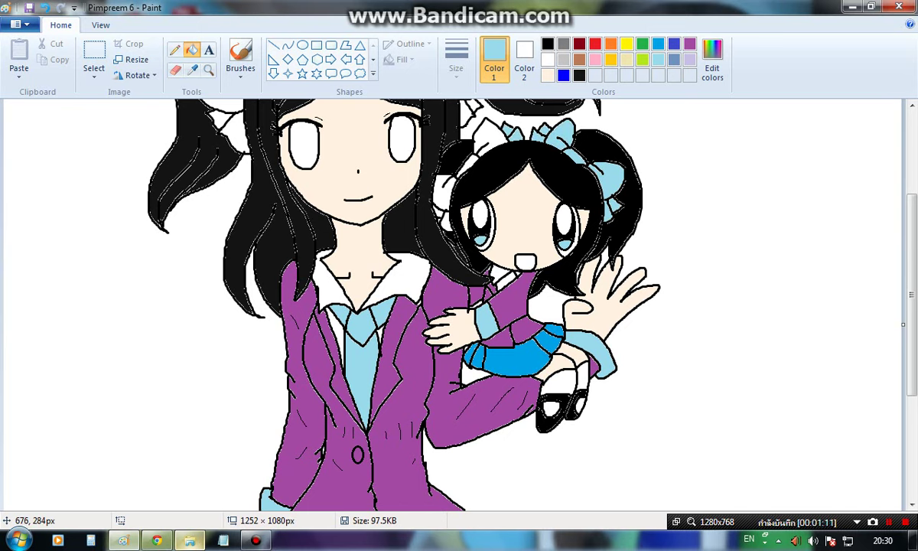
left_click(489, 141)
left_click(465, 166)
left_click(443, 188)
left_click(445, 221)
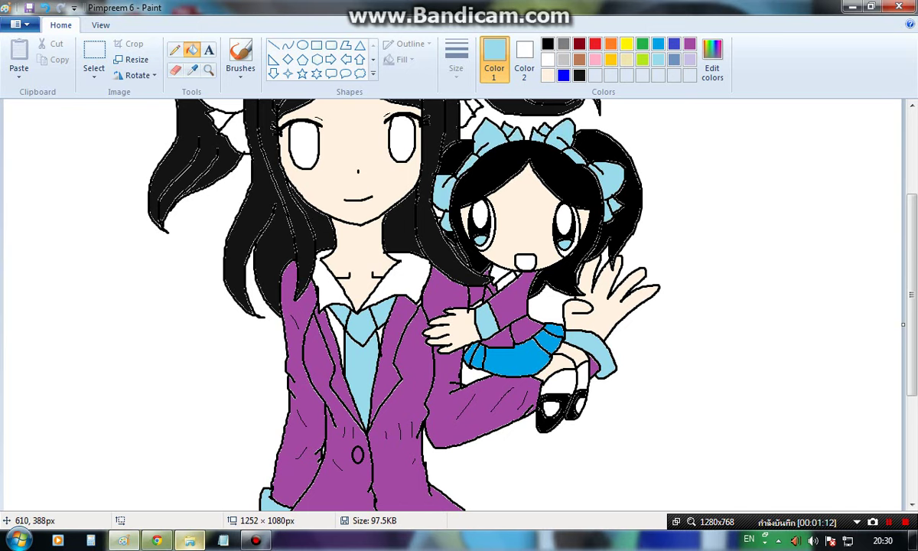
- Fill the bow pieces on the right side of the taller girl's head with light turquoise
scroll(411, 198, "up", 5)
left_click(437, 260)
left_click(468, 238)
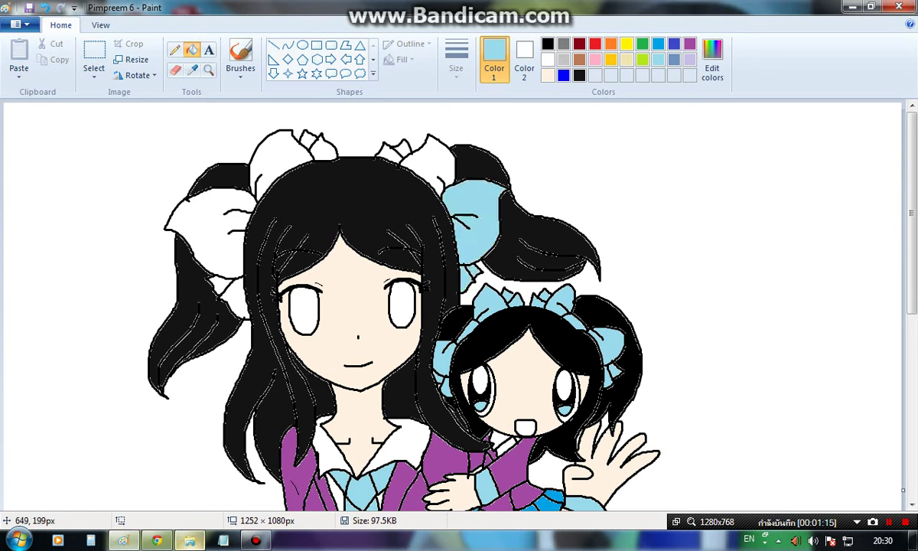
left_click(421, 164)
left_click(403, 151)
- Fill the bow pieces on the left side of the taller girl's head and both her eyes with light turquoise
left_click(330, 143)
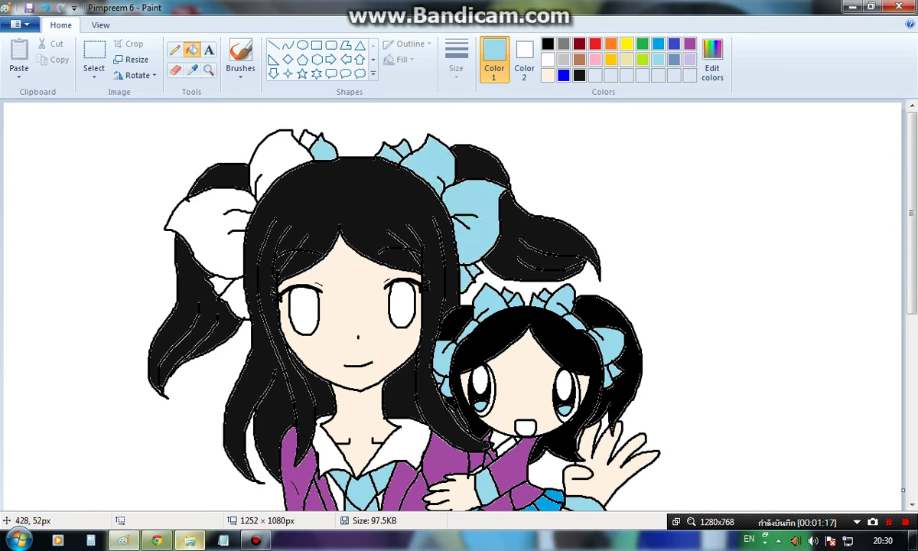
left_click(280, 166)
left_click(218, 229)
left_click(232, 296)
left_click(300, 310)
left_click(403, 307)
- Fill the small girl's open mouth with red
scroll(450, 293, "down", 3)
left_click(209, 71)
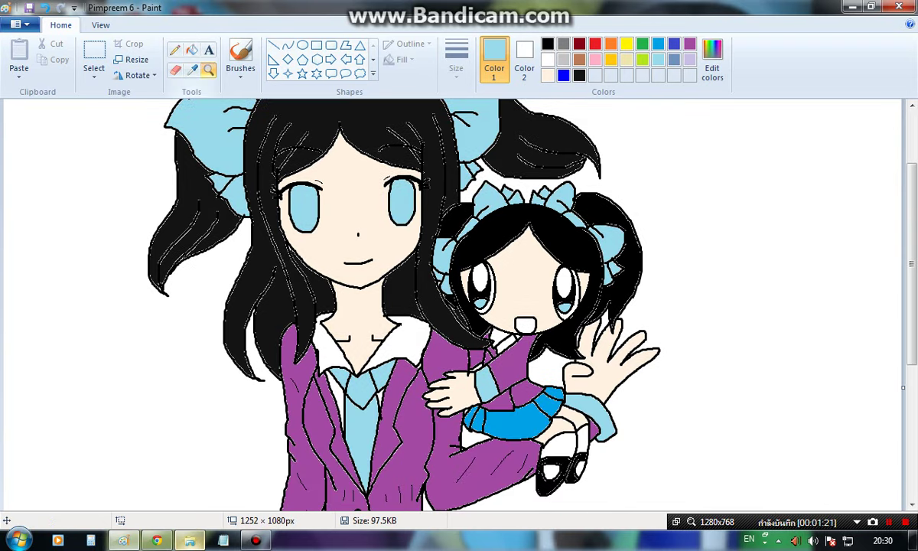
left_click(494, 303)
left_click(557, 369)
left_click(192, 49)
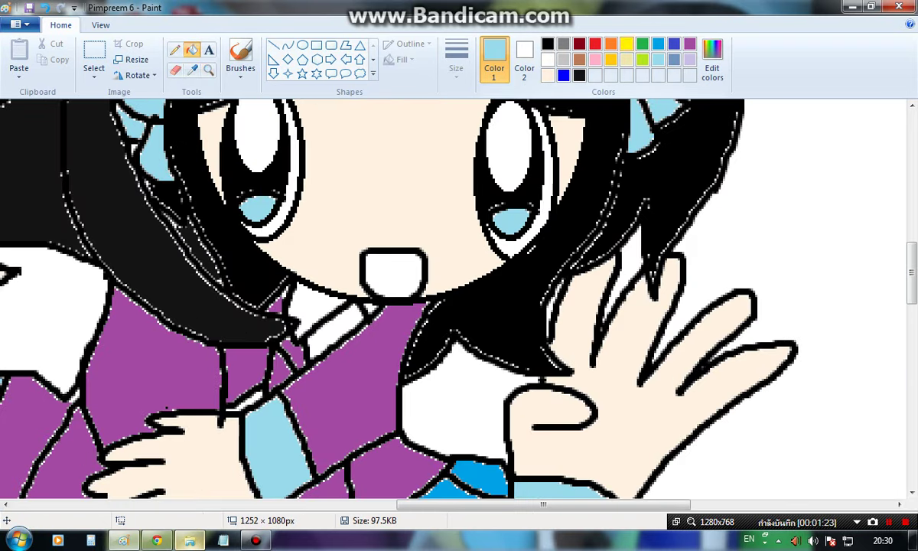
left_click(595, 43)
left_click(393, 271)
- Brush short black stripes across the narrow band at the small girl's collar and fill alternate sections with light turquoise
left_click(548, 44)
left_click(240, 57)
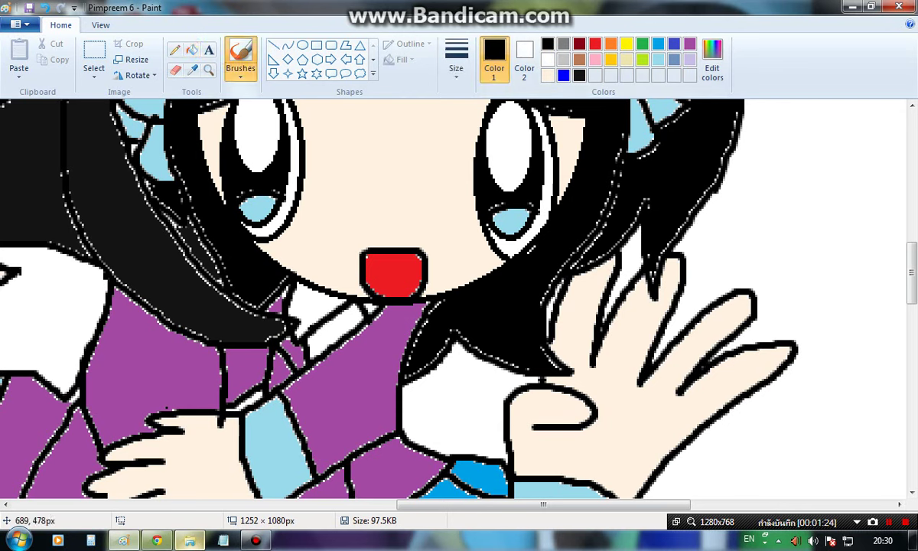
left_click_drag(310, 300, 301, 332)
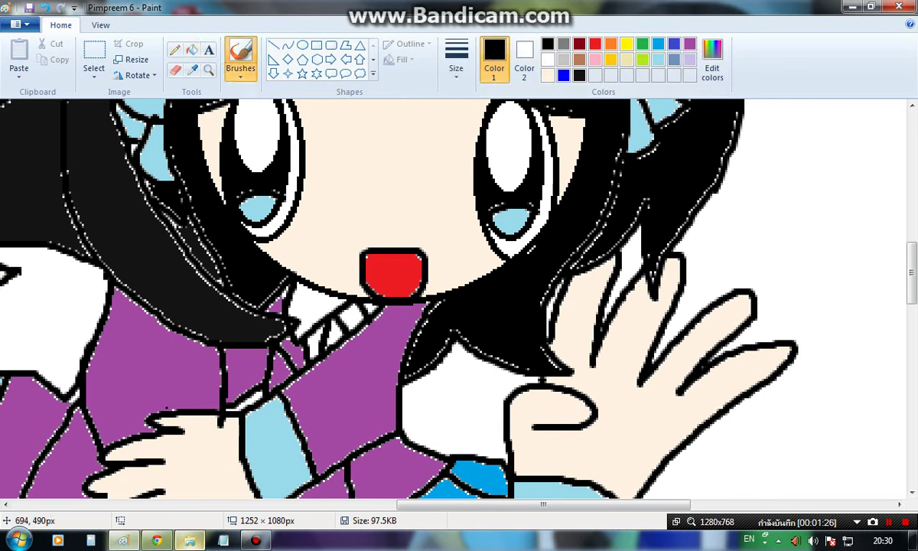
left_click(191, 50)
left_click(658, 59)
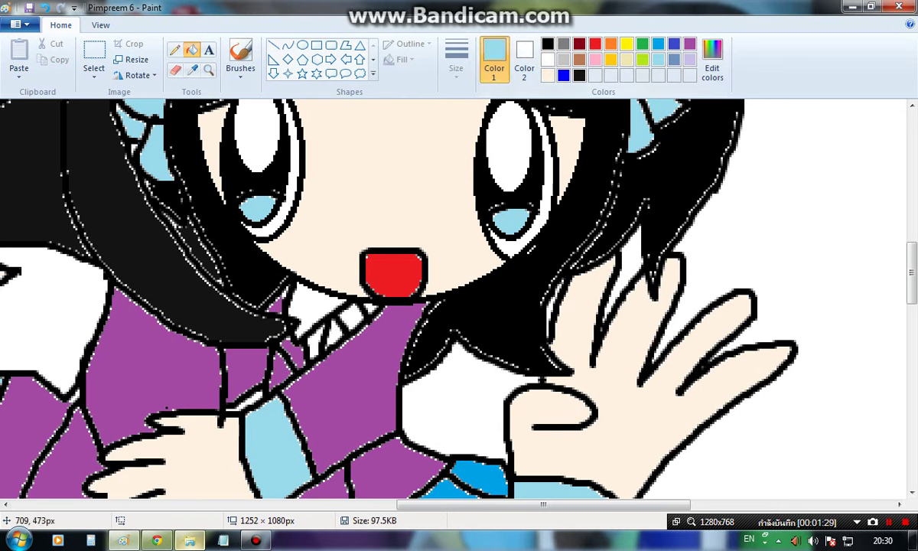
left_click(350, 314)
- Draw a thin red pencil curve across both thighs just below the taller girl's skirt hem as a shadow edge
left_click(208, 70)
right_click(306, 208)
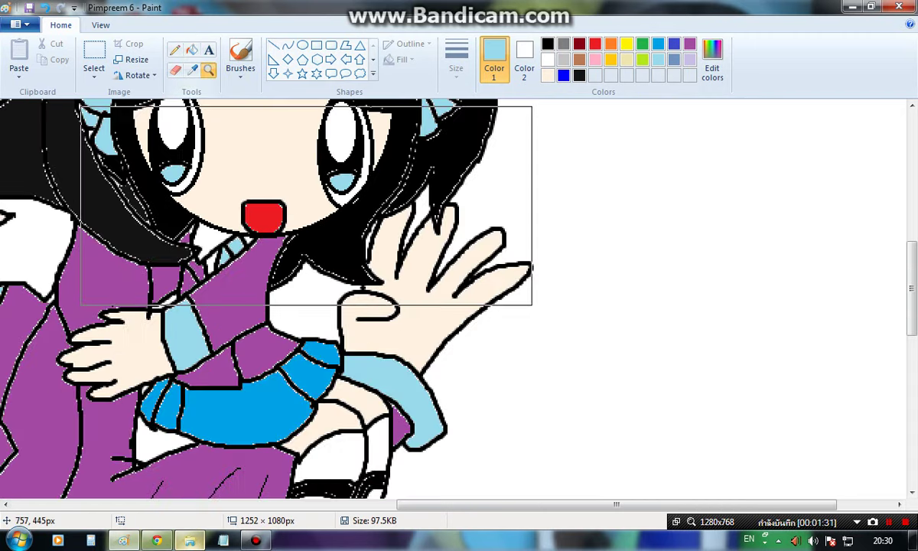
right_click(306, 207)
scroll(306, 207, "up", 3)
scroll(455, 306, "down", 5)
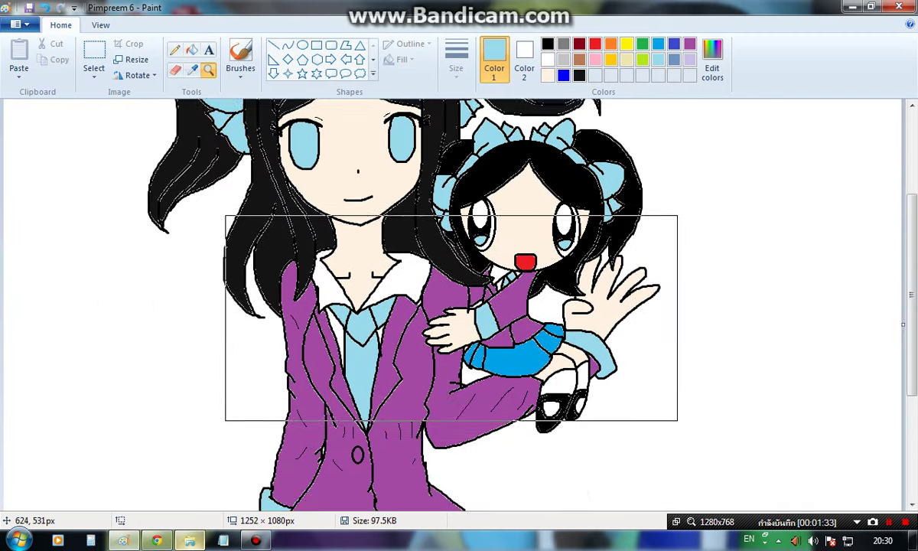
left_click(457, 317)
left_click(174, 49)
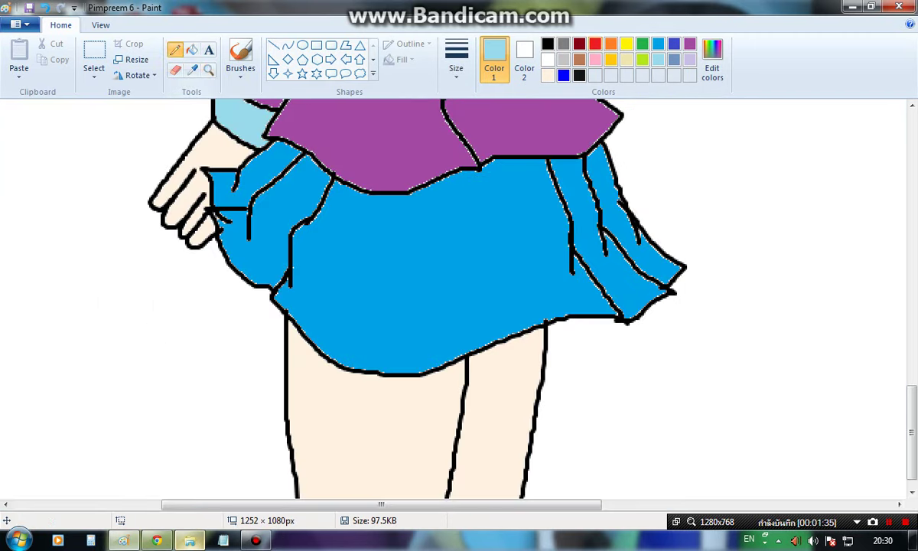
left_click(595, 43)
scroll(459, 298, "down", 1)
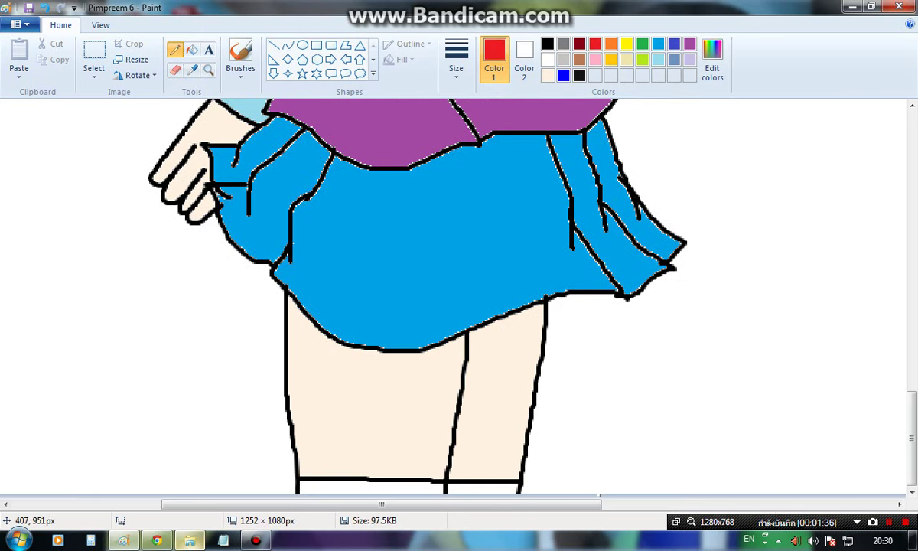
mouse_move(283, 309)
left_mouse_down()
mouse_move(302, 330)
mouse_move(353, 354)
mouse_move(409, 359)
mouse_move(545, 328)
left_mouse_up()
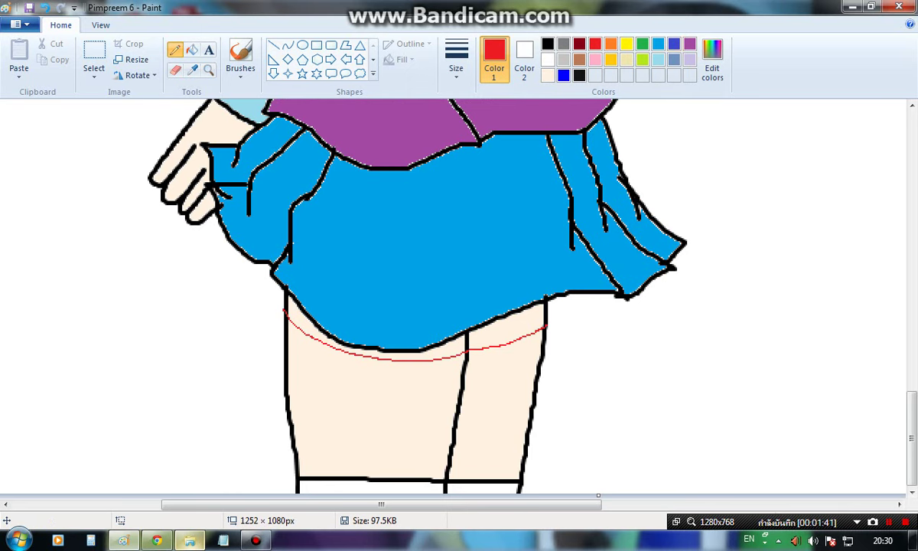
- Pencil short light lavender ticks across the whole red shadow curve on the taller girl's thighs
left_click(689, 59)
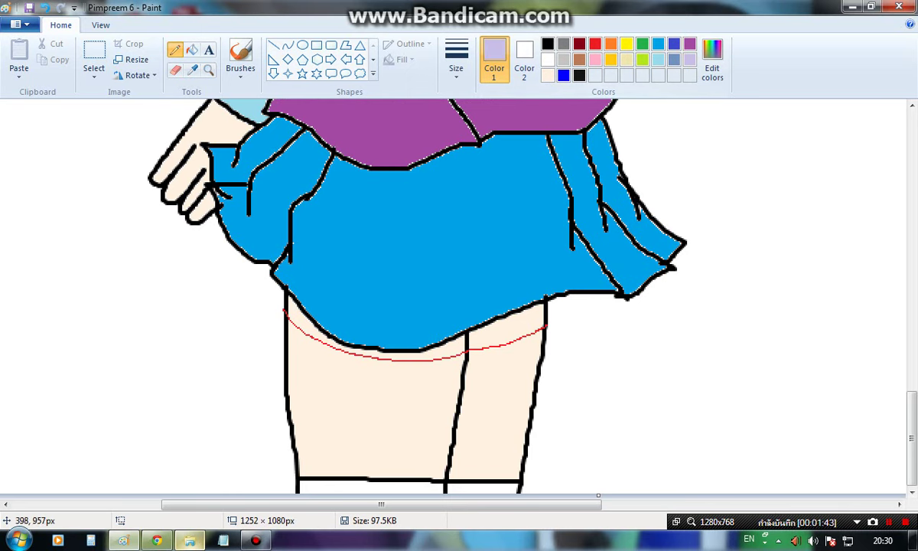
left_click(208, 70)
left_click(388, 310)
left_click(389, 310)
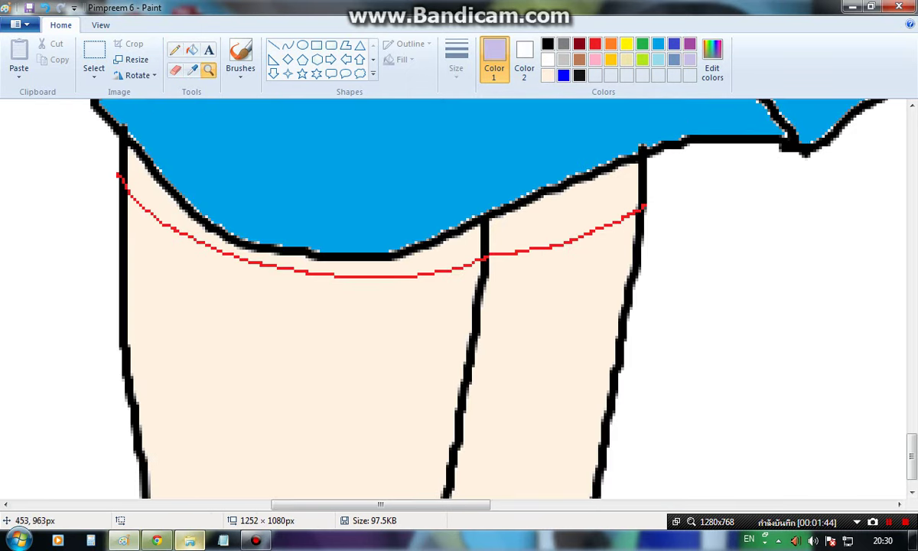
left_click(174, 50)
mouse_move(131, 177)
left_mouse_down()
mouse_move(131, 204)
mouse_move(157, 210)
mouse_move(158, 227)
mouse_move(185, 237)
left_mouse_up()
mouse_move(235, 251)
left_mouse_down()
mouse_move(236, 264)
mouse_move(265, 272)
left_mouse_up()
mouse_move(278, 260)
left_mouse_down()
mouse_move(279, 274)
mouse_move(373, 282)
left_mouse_up()
mouse_move(383, 271)
left_mouse_down()
mouse_move(384, 284)
mouse_move(457, 282)
left_mouse_up()
mouse_move(478, 251)
left_mouse_down()
mouse_move(478, 273)
mouse_move(511, 263)
left_mouse_up()
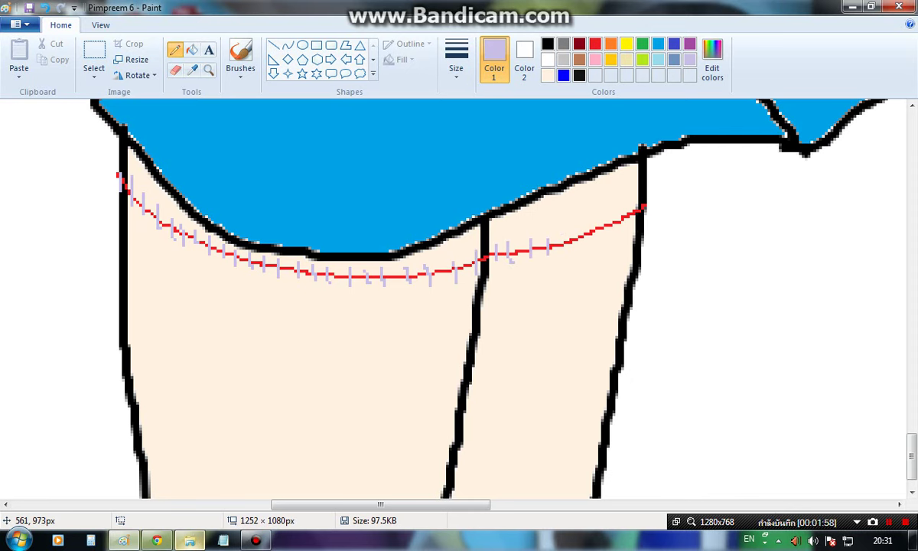
left_click_drag(563, 234, 565, 250)
mouse_move(588, 219)
left_mouse_down()
mouse_move(590, 237)
mouse_move(646, 213)
left_mouse_up()
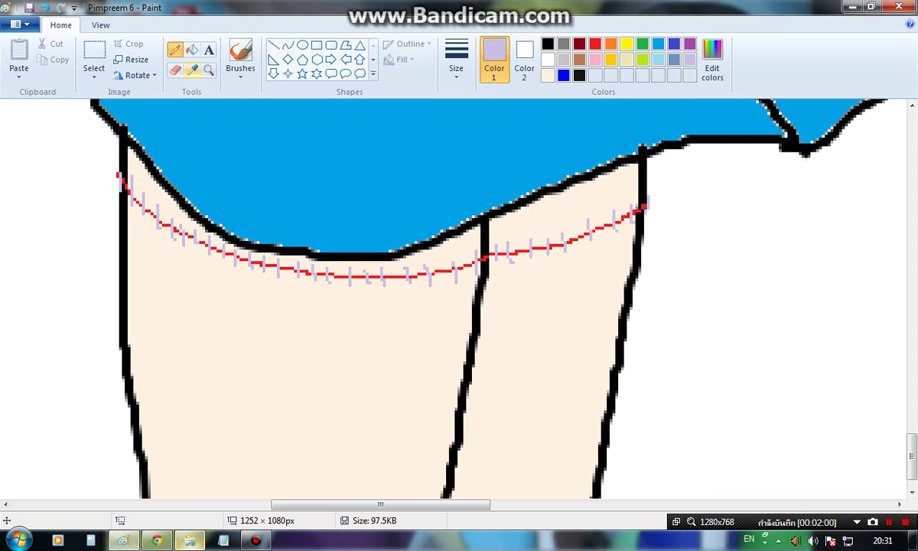
- Draw a thin red pencil line with light lavender ticks across the small girl's wrist beside her cuff, and save the picture
left_click(208, 69)
right_click(375, 195)
right_click(374, 195)
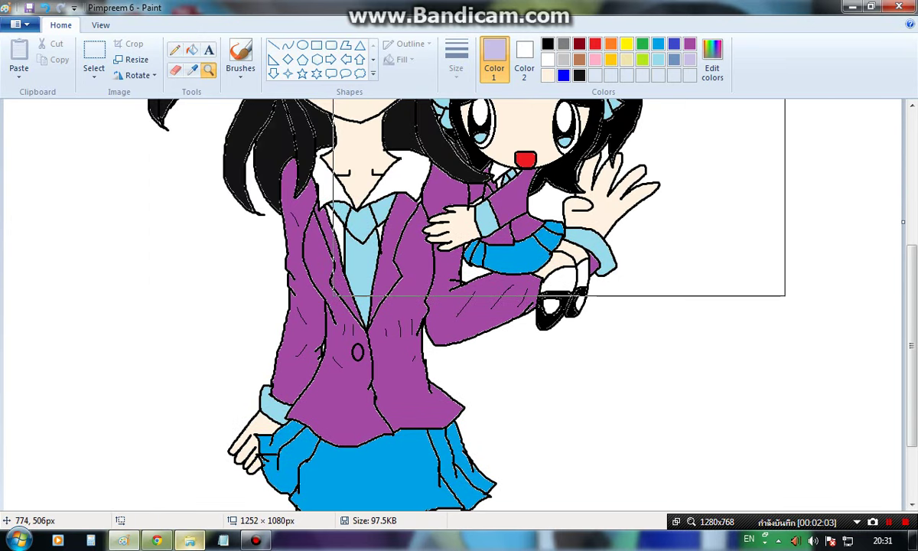
left_click(559, 196)
left_click(175, 50)
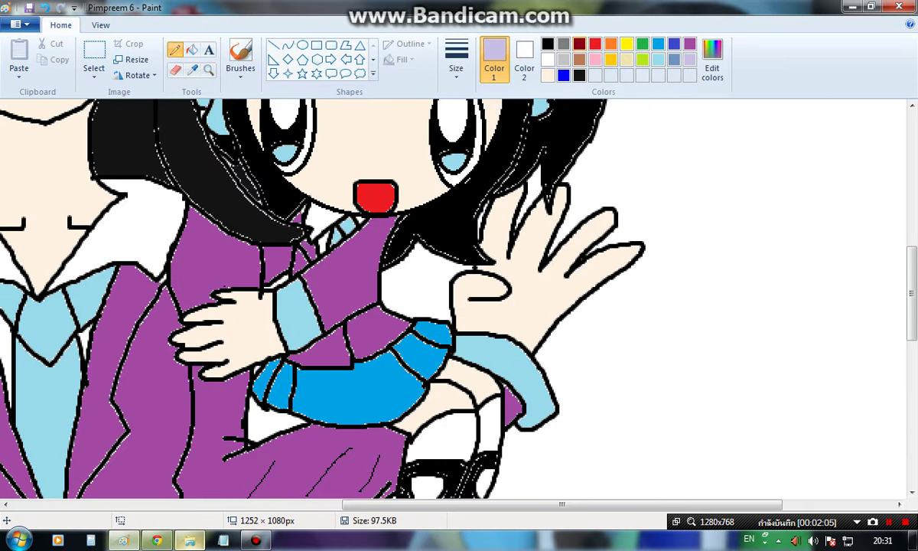
left_click(595, 43)
left_click_drag(266, 292, 274, 338)
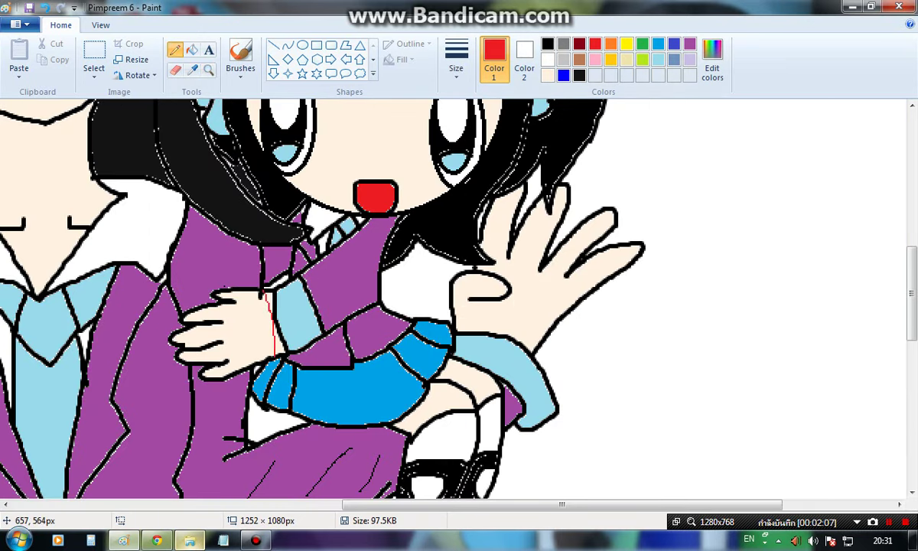
left_click(690, 59)
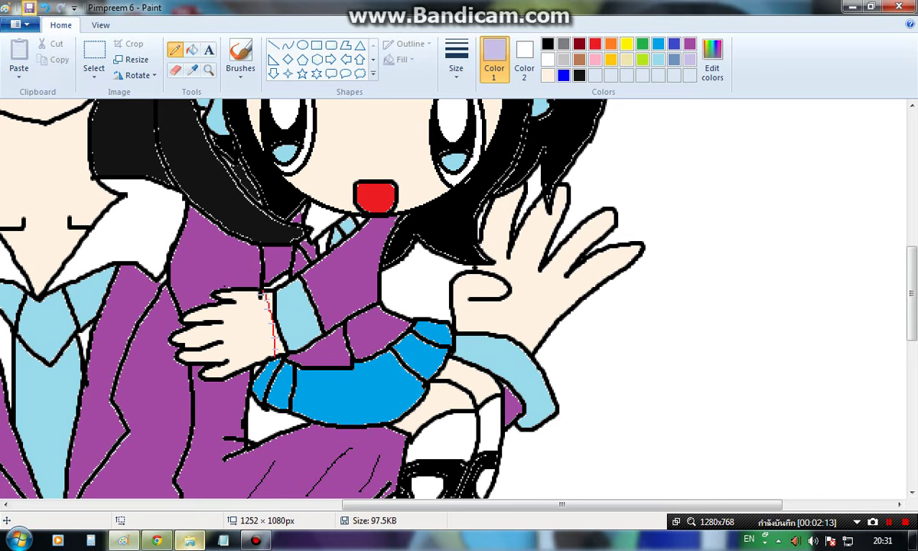
left_click(29, 7)
- Draw a thin red pencil curve with light lavender ticks across the taller girl's raised wrist, just above the turquoise cuff
left_click(595, 44)
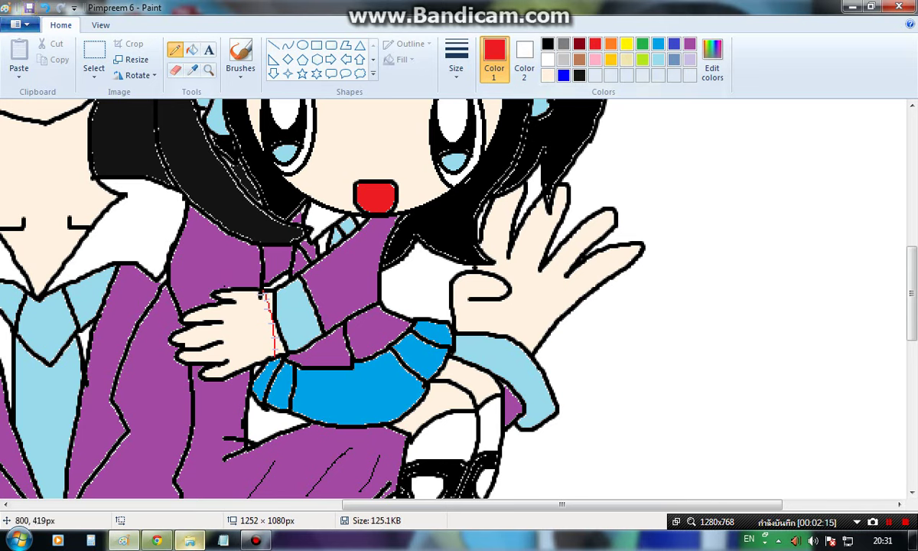
left_click_drag(457, 323, 502, 333)
left_click(689, 59)
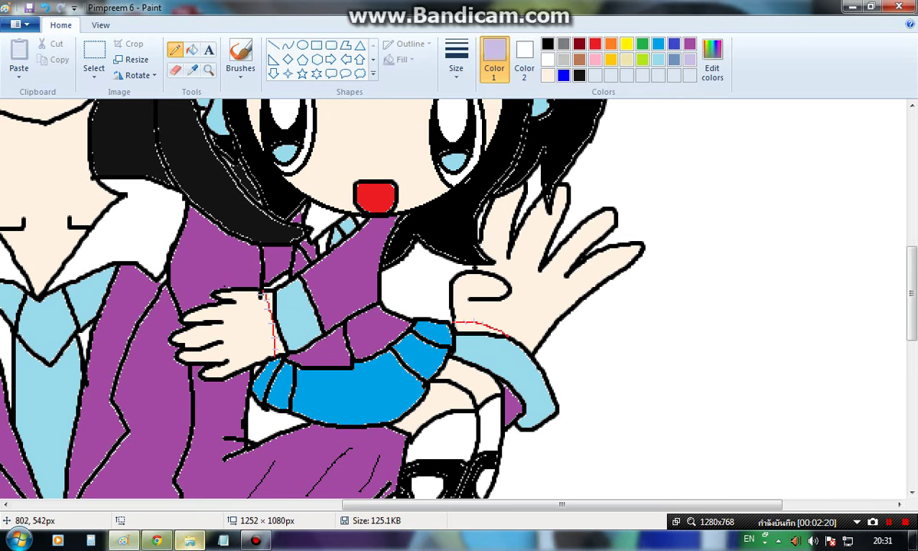
- Draw thin red pencil lines with light lavender ticks across both of the small girl's thighs beside her skirt hem
left_click(595, 44)
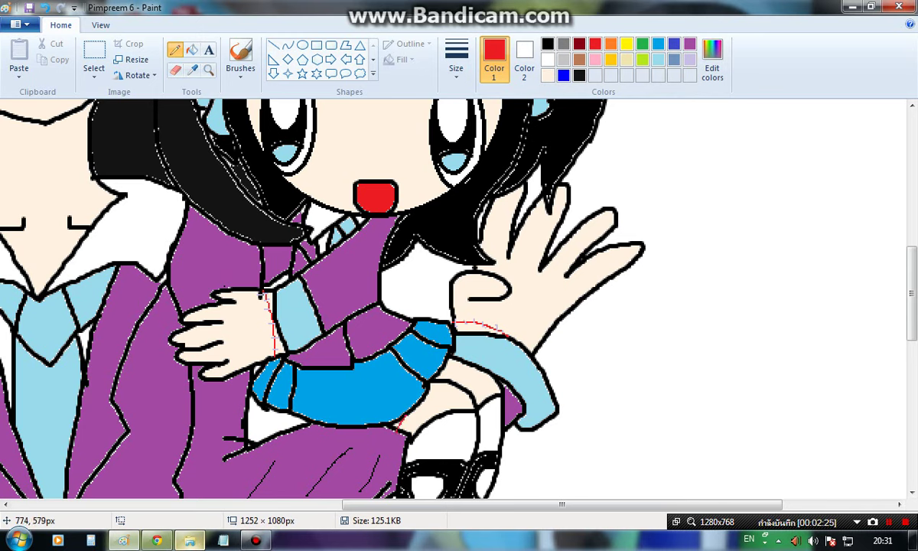
left_click_drag(443, 379, 456, 360)
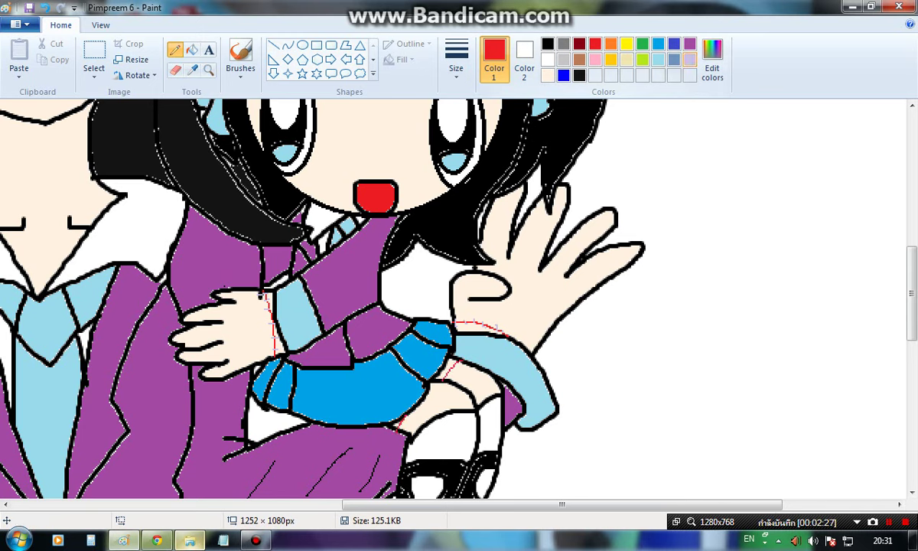
left_click(690, 60)
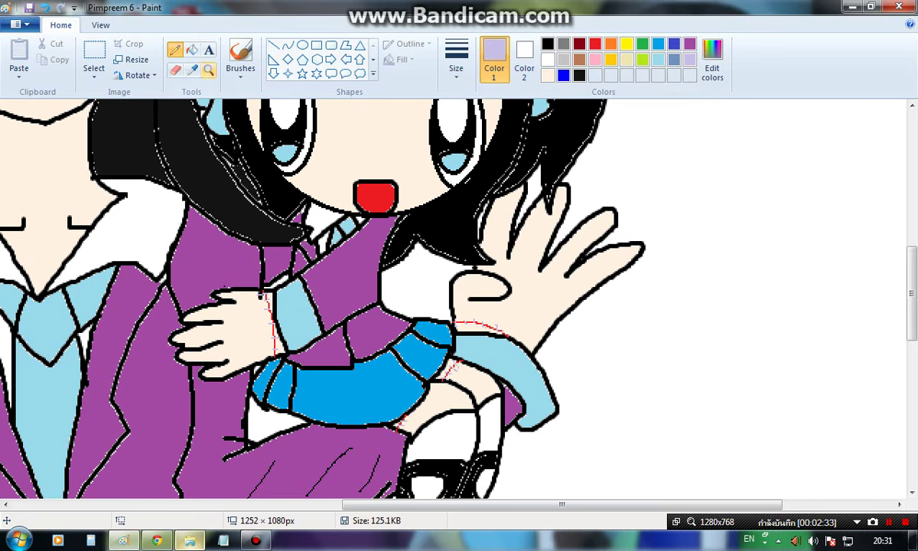
- Draw a thin red pencil line with light lavender ticks across the taller girl's lowered wrist, just below the cuff
left_click(208, 70)
right_click(250, 267)
right_click(250, 267)
left_click(265, 339)
left_click(265, 339)
left_click(264, 339)
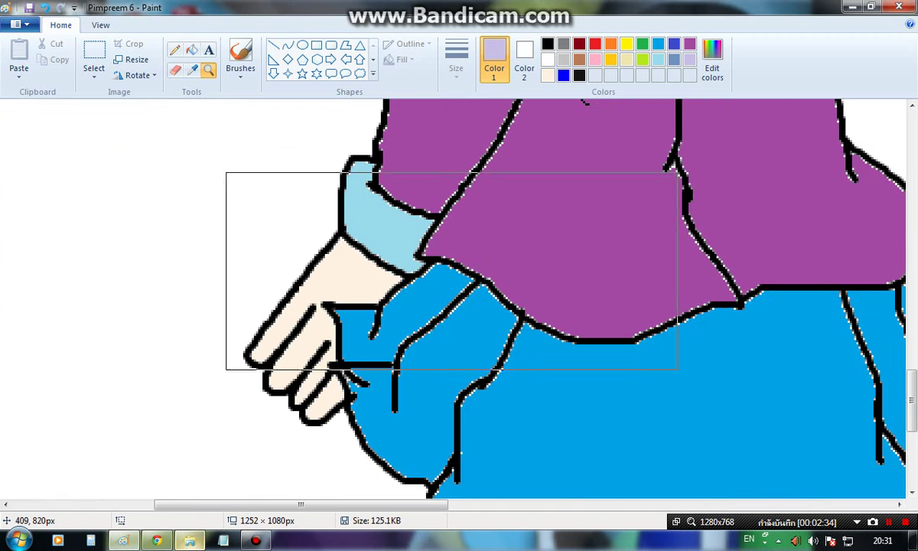
left_click(174, 49)
left_click(596, 44)
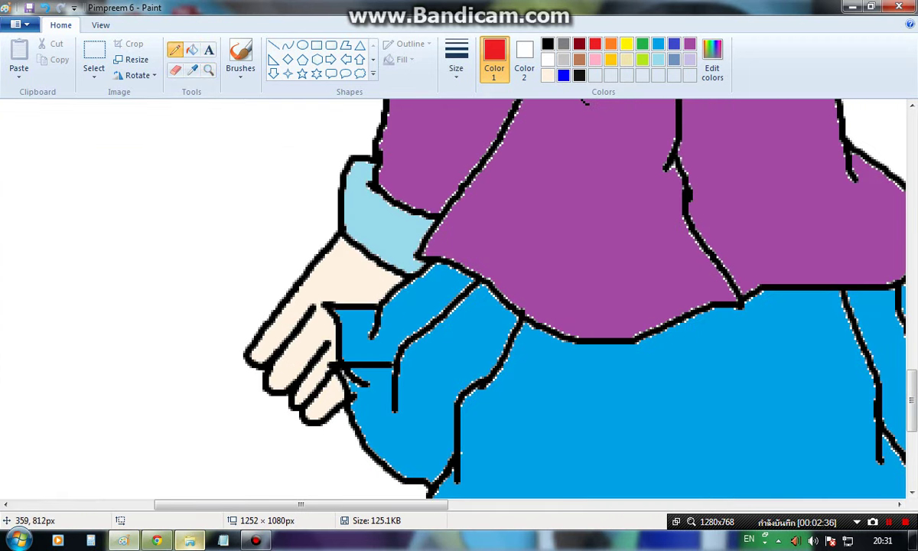
left_click_drag(334, 239, 399, 285)
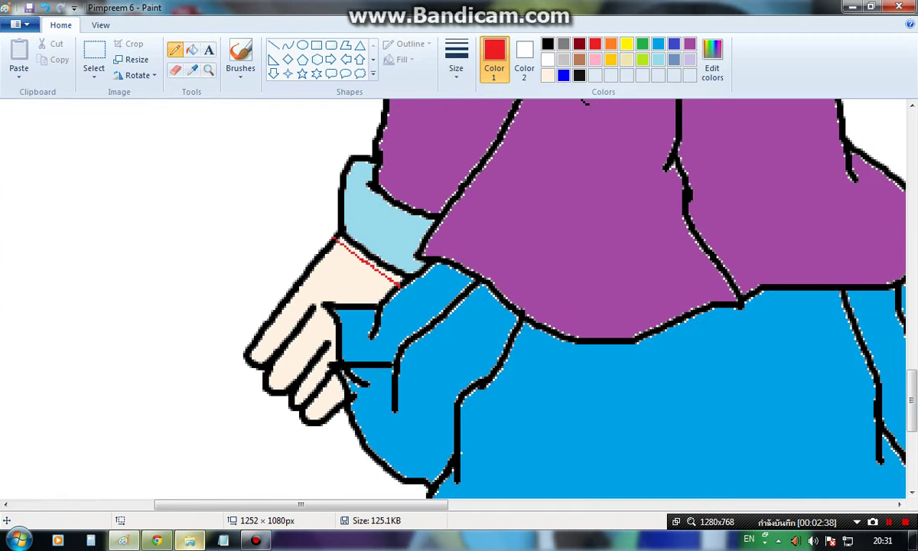
left_click(690, 60)
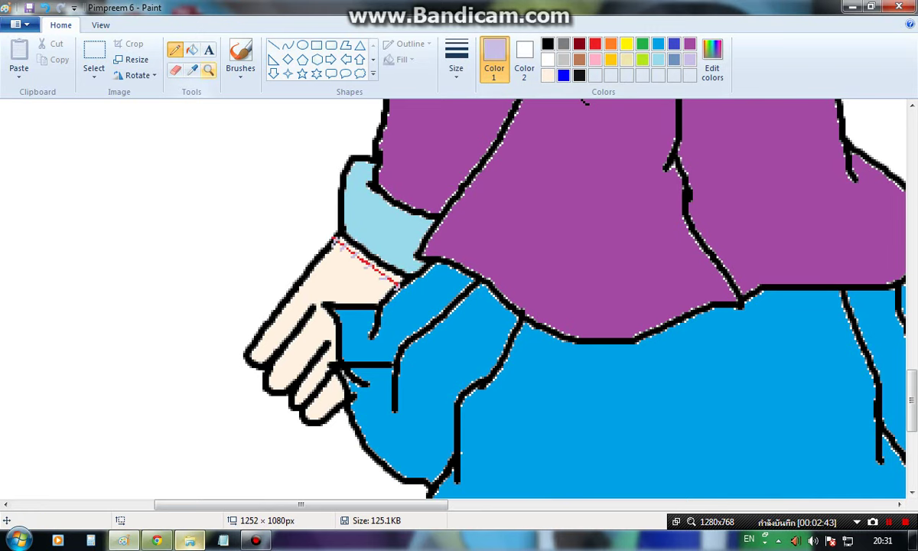
- Draw a second black oval button of about 21 × 29 px below the existing one on the taller girl's jacket
left_click(209, 71)
right_click(604, 293)
right_click(604, 295)
right_click(605, 294)
left_click(548, 44)
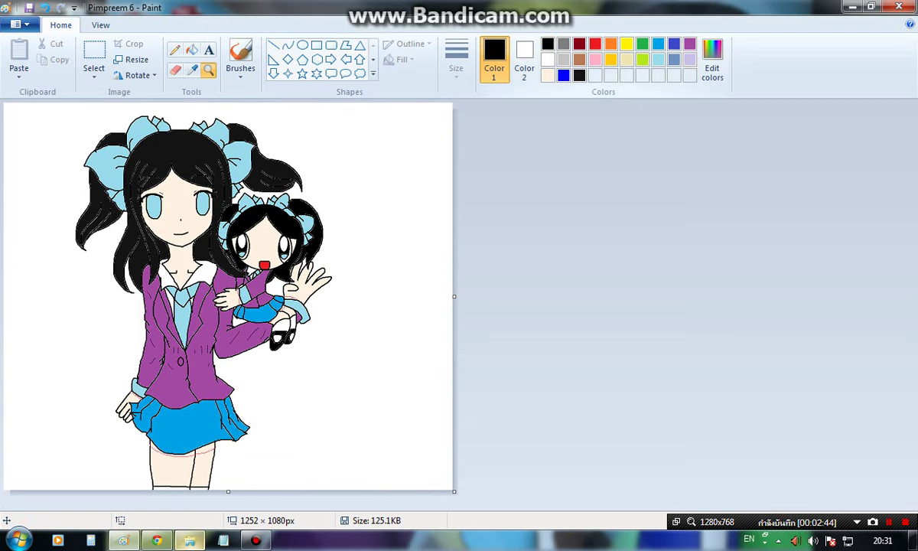
left_click(302, 44)
left_click_drag(179, 382, 187, 392)
- Try a thin black pencil line under the taller girl's eye on the left side of her face, and undo it
left_click(209, 71)
left_click(265, 363)
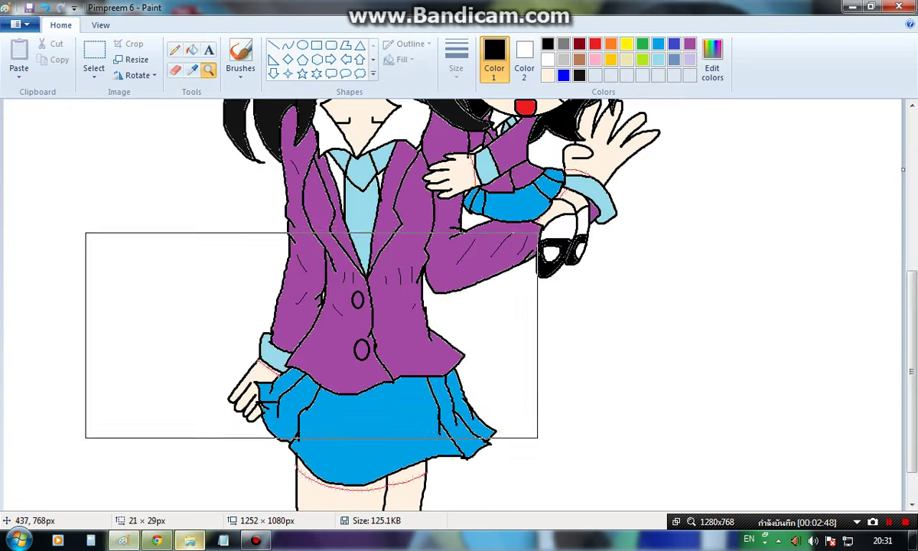
left_click(350, 313)
left_click(176, 50)
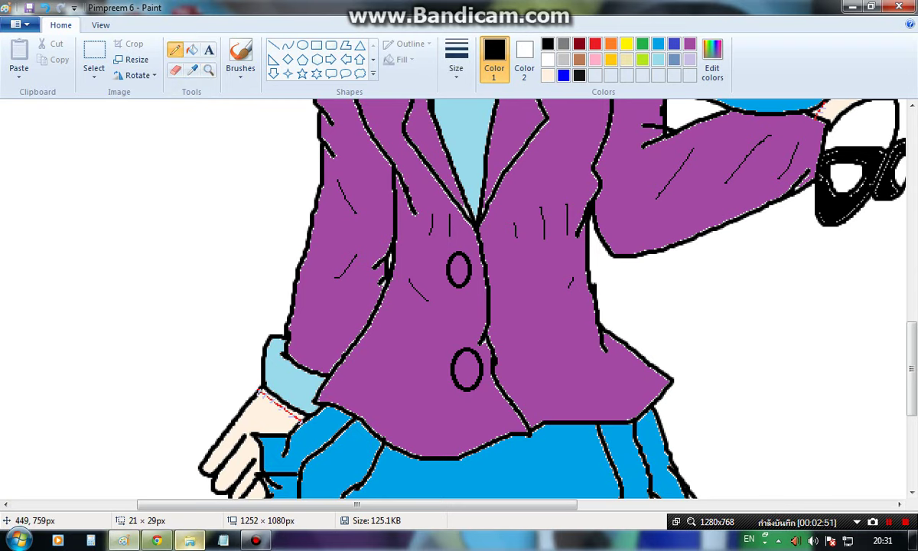
scroll(526, 321, "up", 10)
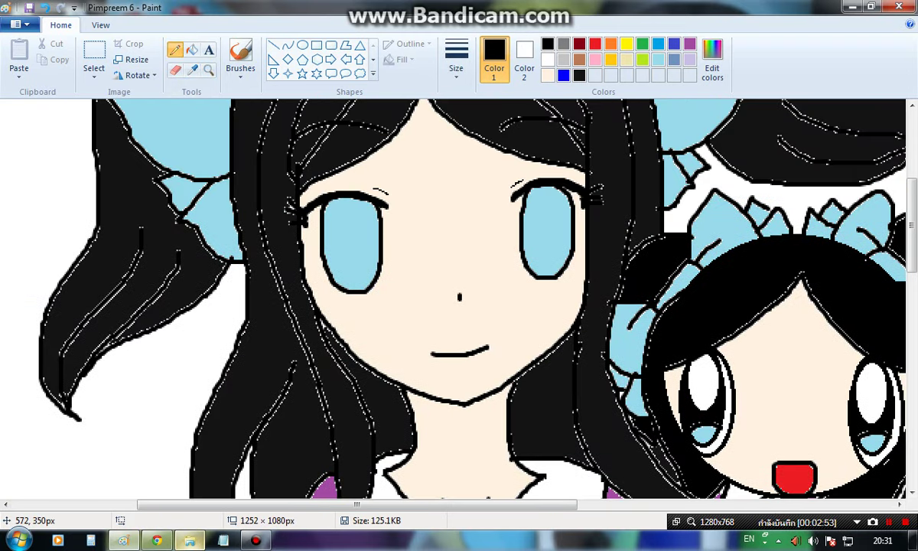
scroll(543, 339, "up", 1)
left_click(548, 60)
scroll(330, 252, "down", 1)
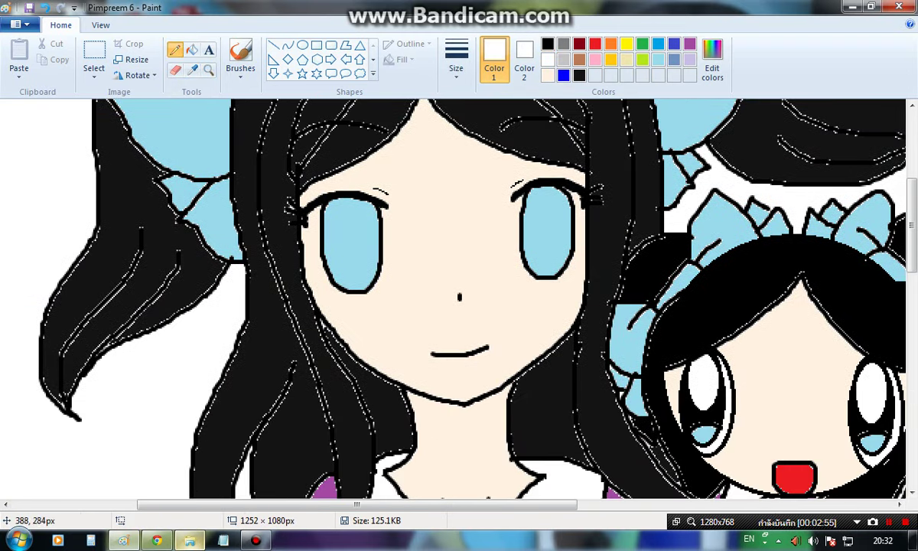
left_click(548, 43)
left_click(208, 69)
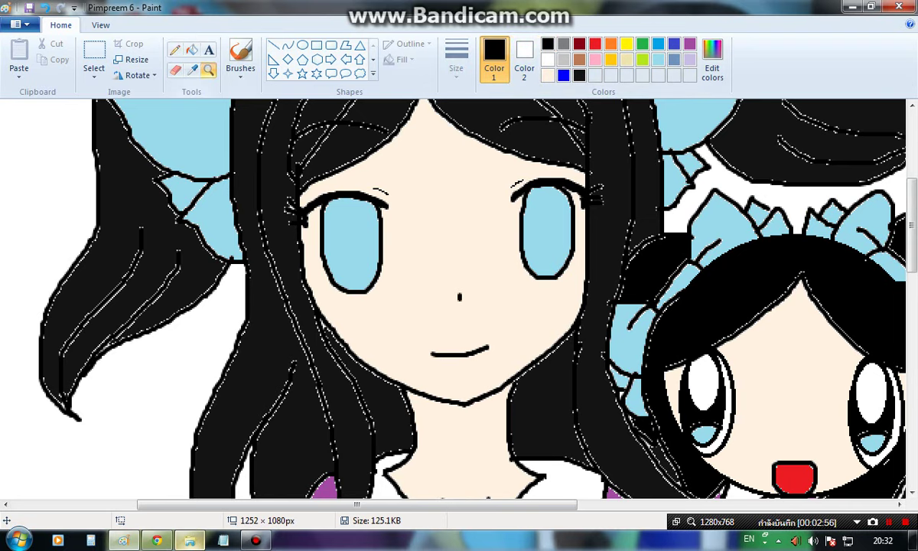
left_click(485, 228)
scroll(163, 112, "up", 2)
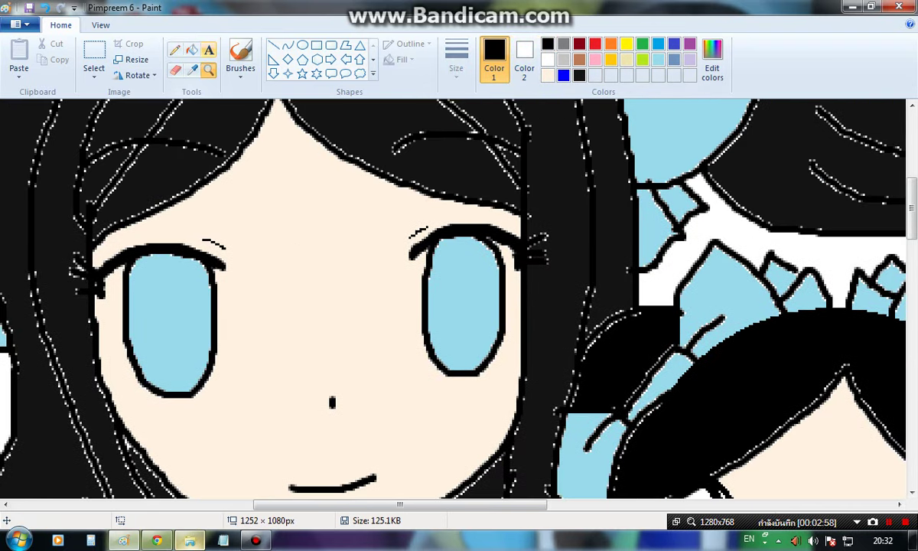
left_click(175, 50)
scroll(133, 264, "down", 1)
left_click_drag(136, 299, 216, 293)
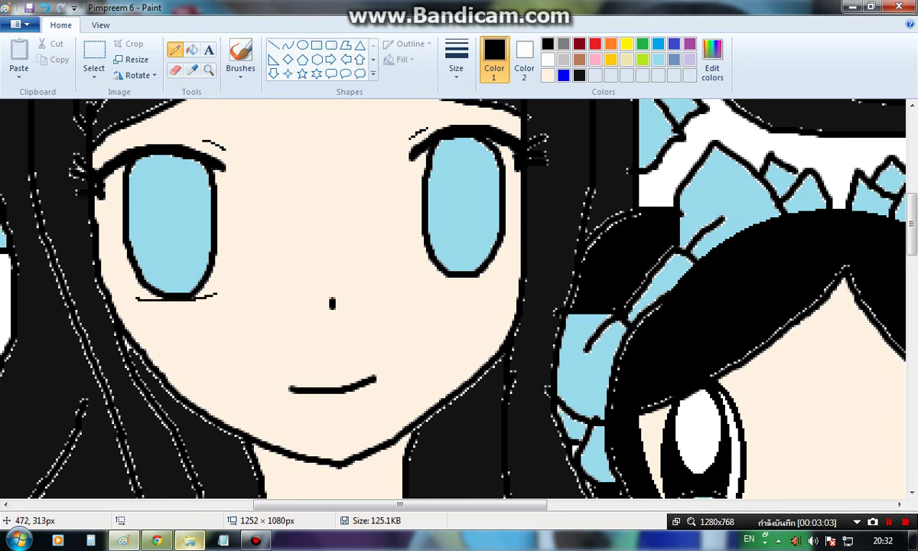
key("ctrl+z")
- Outline the eye whites around both of the taller girl's irises with white pencil curves and fill them with white
left_click(548, 59)
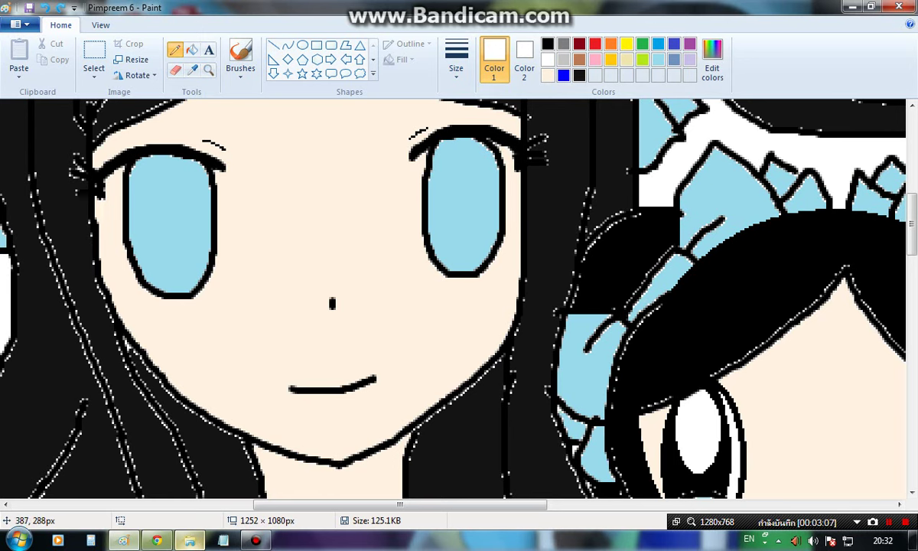
left_click_drag(112, 246, 119, 265)
left_click(191, 49)
left_click(114, 221)
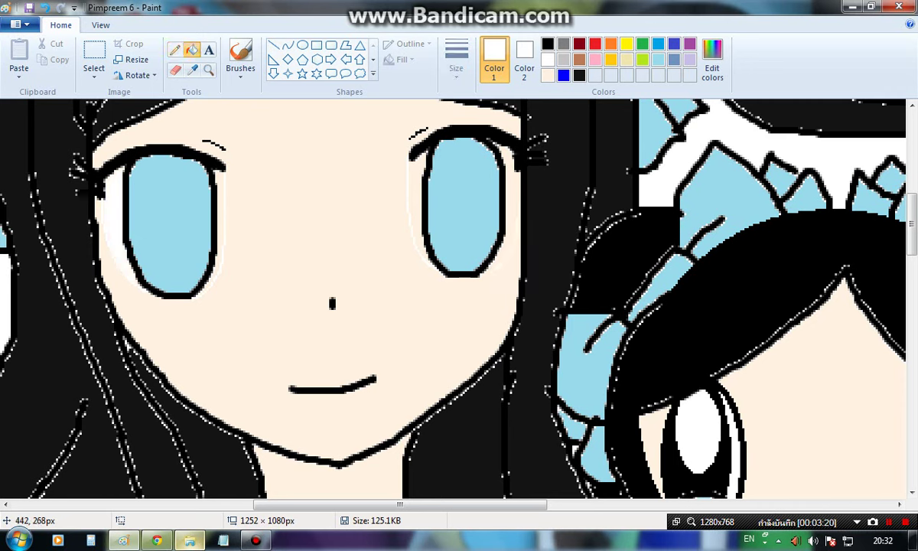
left_click(219, 189)
left_click(418, 177)
left_click(512, 186)
- Draw upright black oval pupils inside both of the taller girl's irises, about 19 × 45 px and 19 × 42 px
scroll(511, 191, "up", 1)
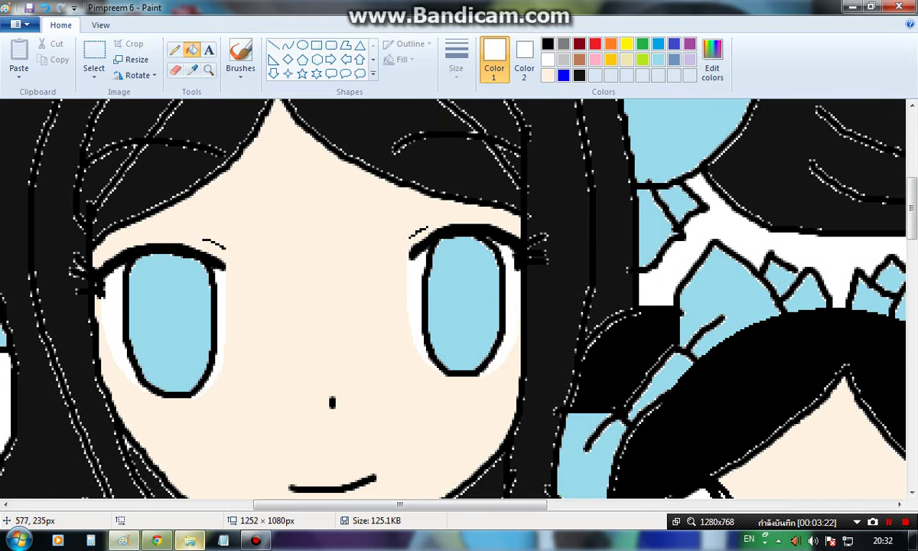
left_click(241, 52)
left_click(548, 45)
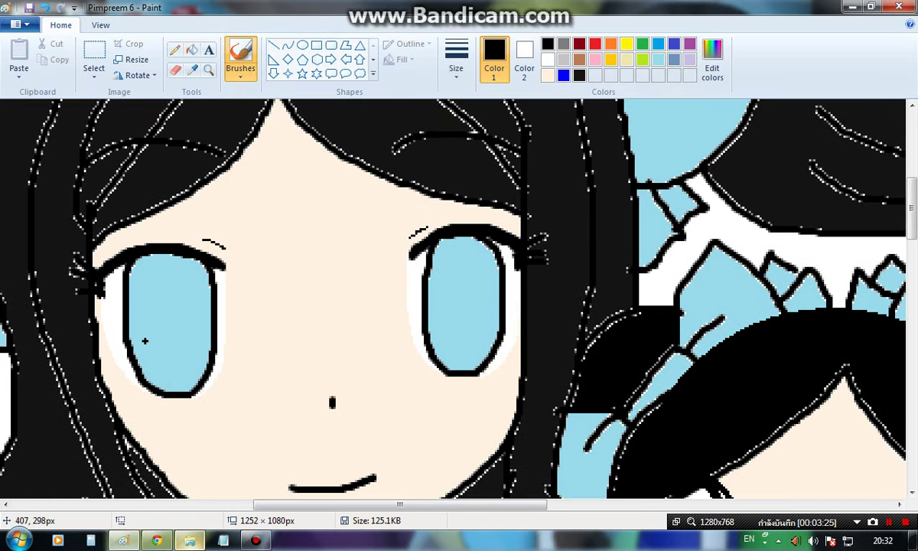
left_click(303, 45)
mouse_move(148, 270)
left_mouse_down()
mouse_move(202, 358)
mouse_move(187, 364)
left_mouse_up()
key("Right")
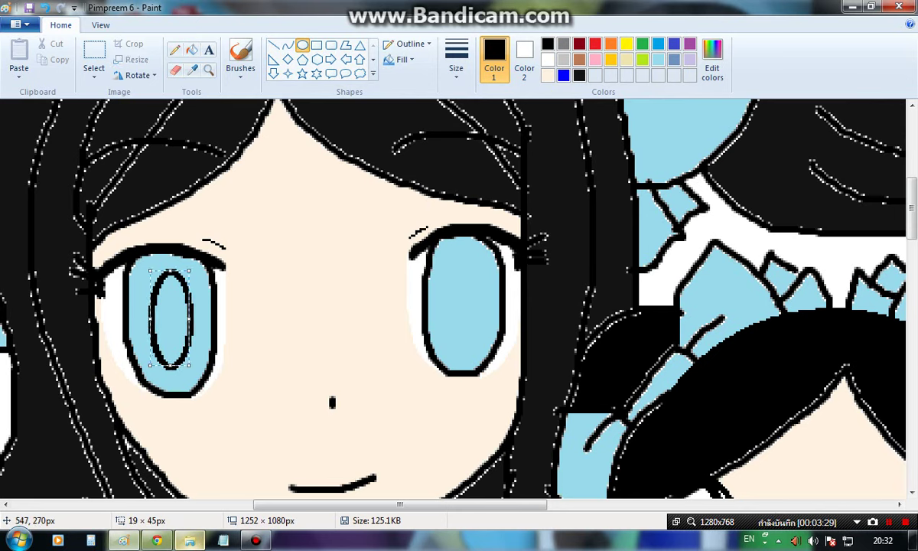
left_click_drag(443, 258, 481, 347)
- Brush black dividing lines beside the pupils in both of the taller girl's irises, and fill the pupils and upper iris parts with black
left_click(240, 59)
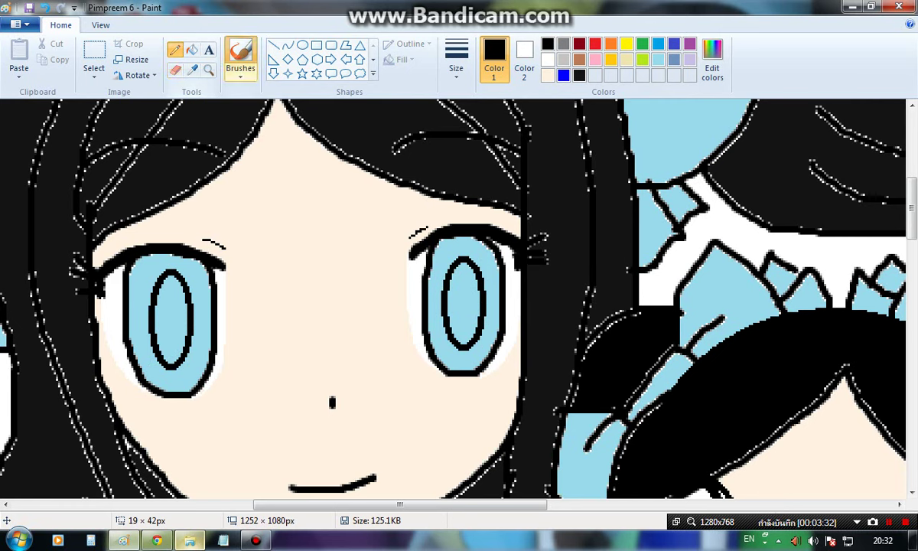
left_click_drag(127, 309, 211, 299)
left_click_drag(428, 292, 495, 286)
left_click(192, 50)
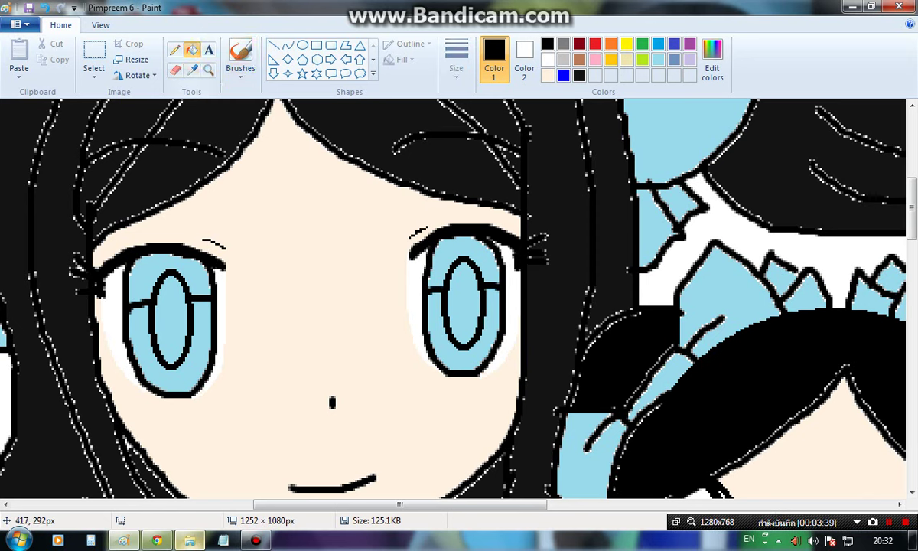
left_click(169, 314)
left_click(148, 268)
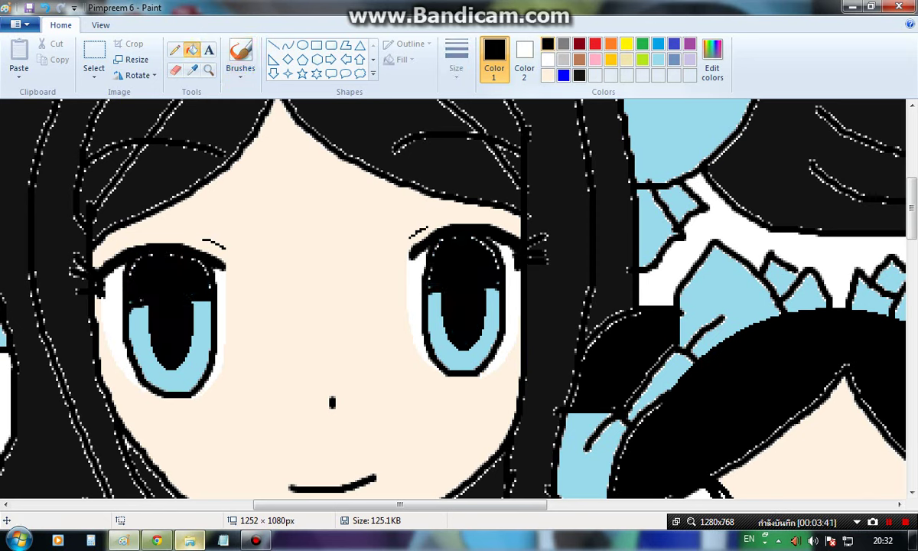
- Paint a large white highlight at the top and a small one at the bottom of each of the taller girl's eyes, using the thickest brush
left_click(548, 60)
left_click(240, 52)
left_click(457, 59)
left_click(489, 185)
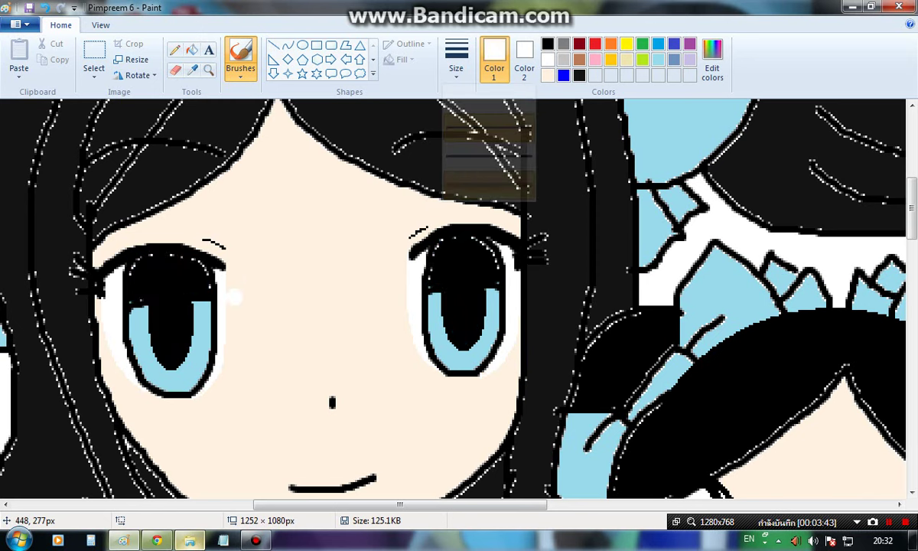
mouse_move(207, 278)
left_mouse_down()
mouse_move(182, 280)
mouse_move(189, 308)
mouse_move(204, 286)
left_mouse_up()
mouse_move(431, 267)
left_mouse_down()
mouse_move(431, 257)
mouse_move(457, 249)
mouse_move(442, 286)
mouse_move(459, 260)
mouse_move(440, 274)
left_mouse_up()
left_click_drag(486, 360, 489, 355)
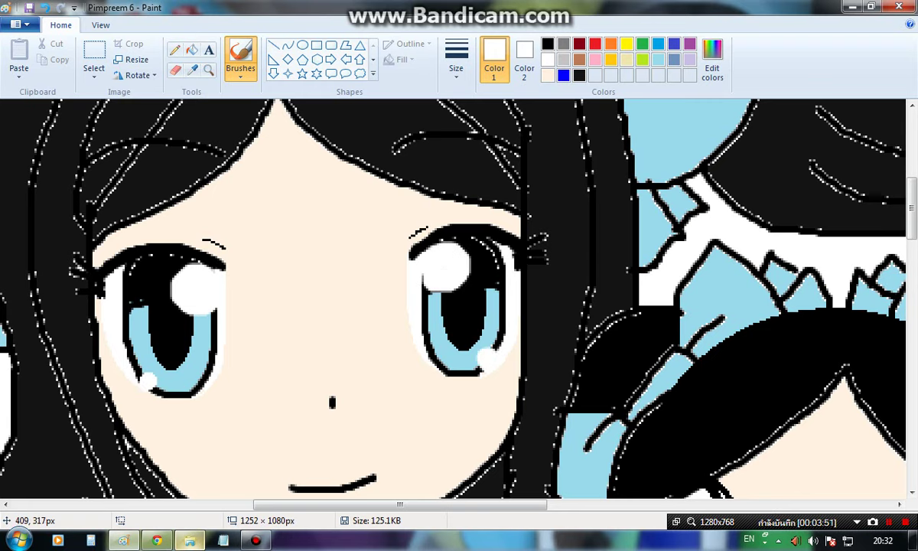
- Draw a thin black pencil contour around both girls, running just outside their hair, arms and clothes from head to legs
left_click(208, 69)
right_click(310, 288)
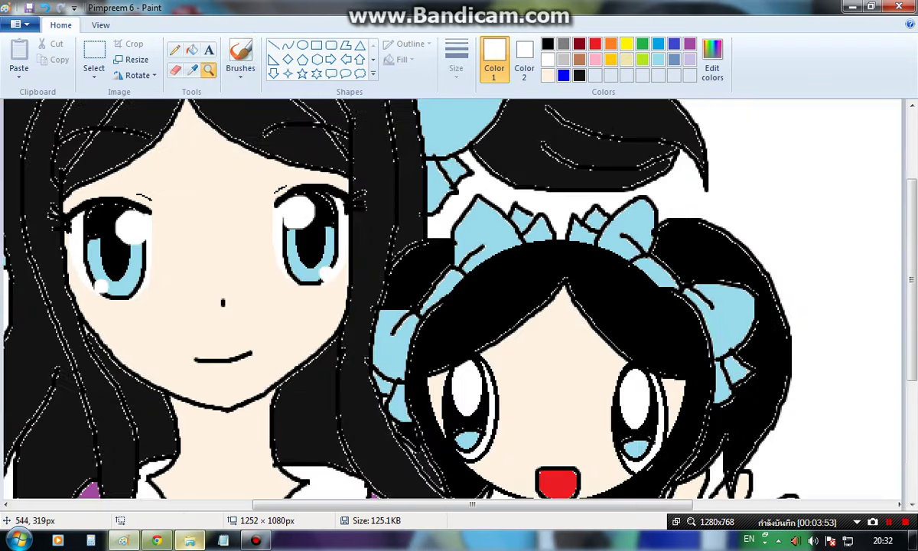
right_click(296, 292)
left_click(32, 241)
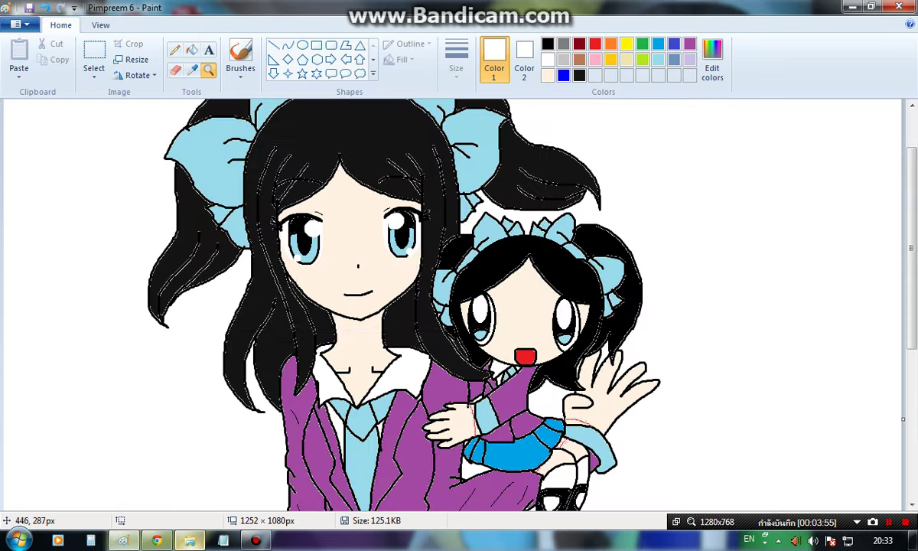
scroll(621, 235, "down", 4)
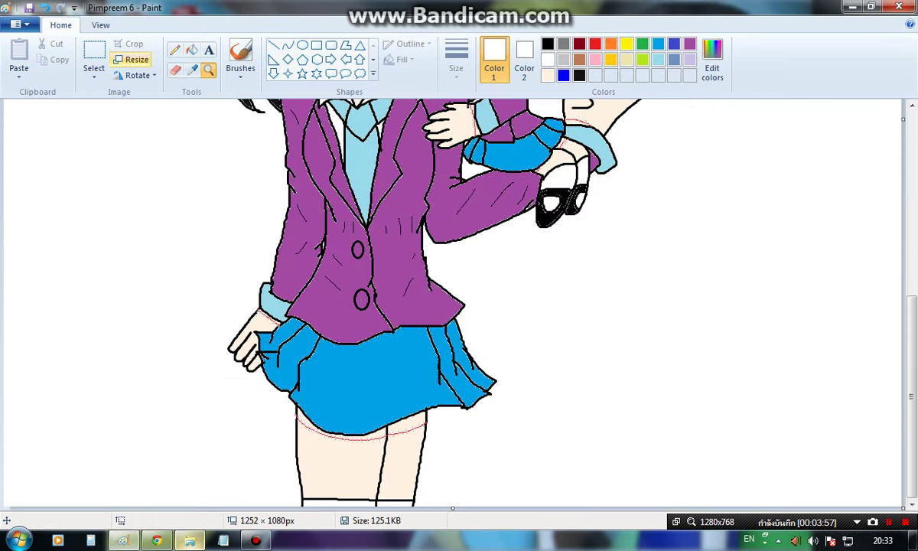
scroll(205, 173, "up", 3)
right_click(205, 173)
left_click(175, 49)
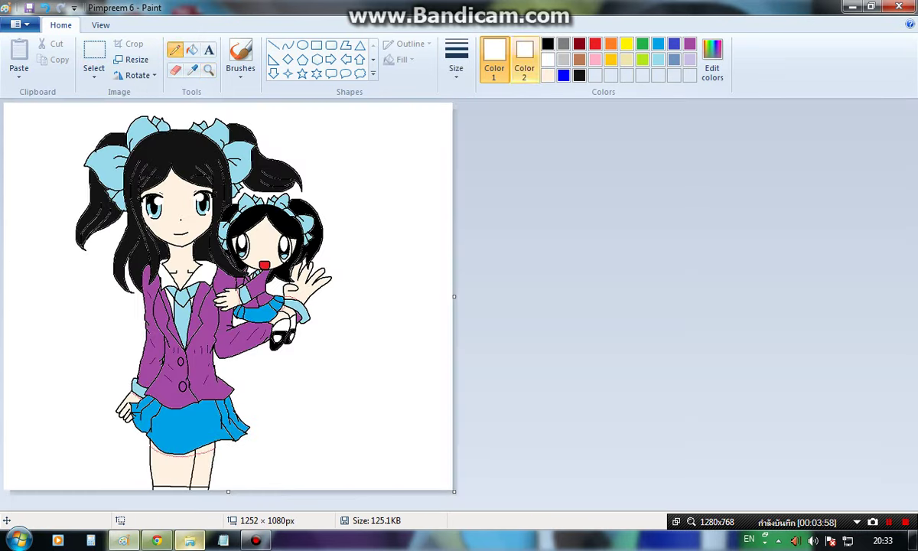
left_click(548, 44)
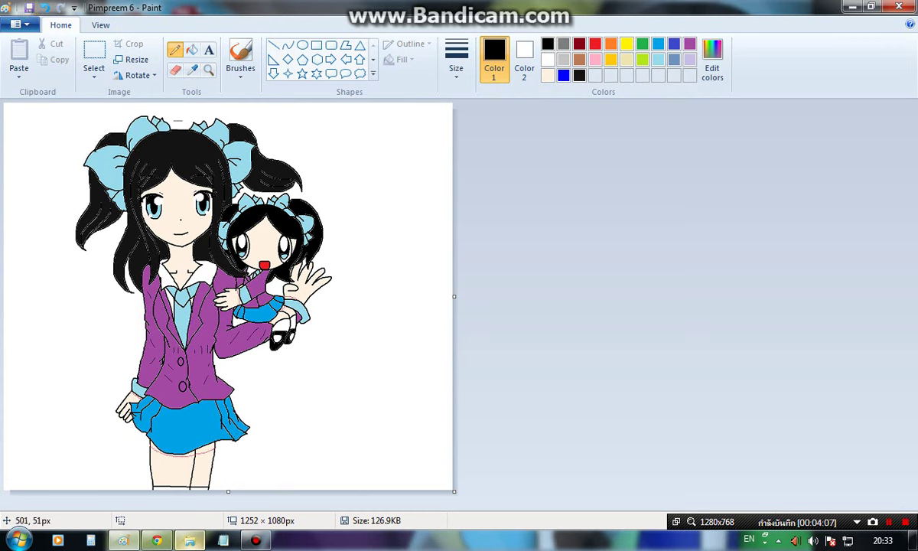
mouse_move(198, 116)
left_mouse_down()
mouse_move(268, 134)
mouse_move(291, 160)
mouse_move(314, 193)
mouse_move(333, 270)
left_mouse_up()
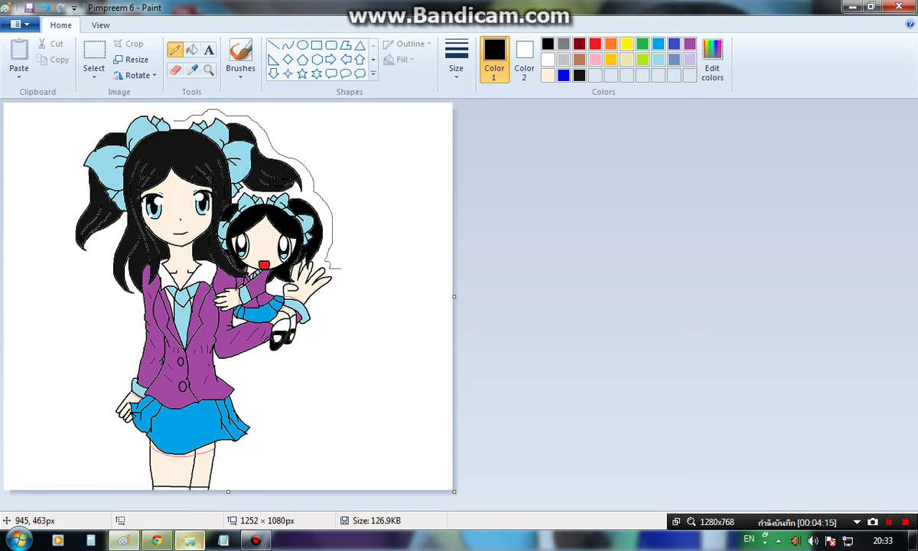
mouse_move(339, 270)
left_mouse_down()
mouse_move(302, 349)
mouse_move(234, 366)
mouse_move(228, 376)
mouse_move(255, 442)
mouse_move(220, 502)
left_mouse_up()
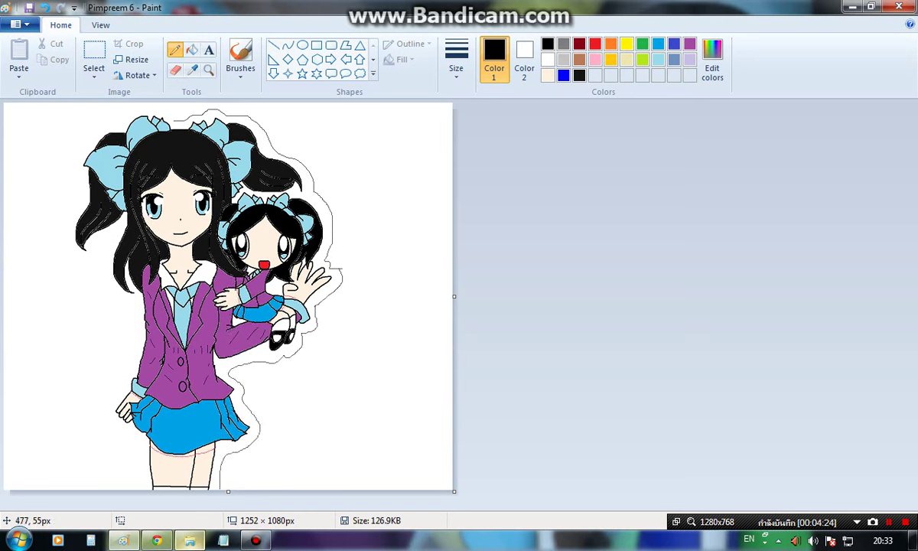
mouse_move(162, 112)
left_mouse_down()
mouse_move(90, 124)
mouse_move(72, 161)
mouse_move(68, 248)
mouse_move(85, 260)
mouse_move(110, 238)
mouse_move(111, 282)
mouse_move(126, 307)
mouse_move(101, 418)
mouse_move(126, 440)
left_mouse_up()
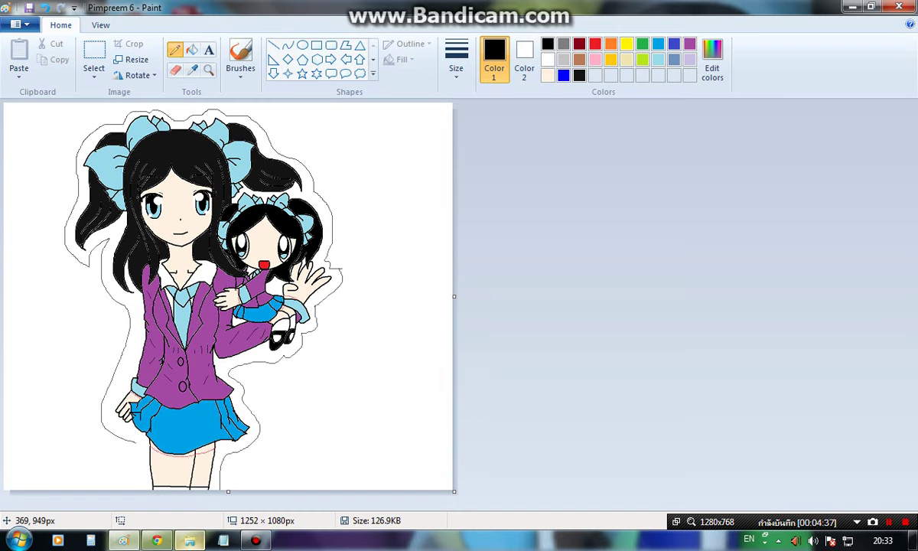
- Draw white pencil zigzag highlight outlines across the outer hair strands on both sides of the taller girl's face, at eye level
left_click(208, 69)
left_click(270, 215)
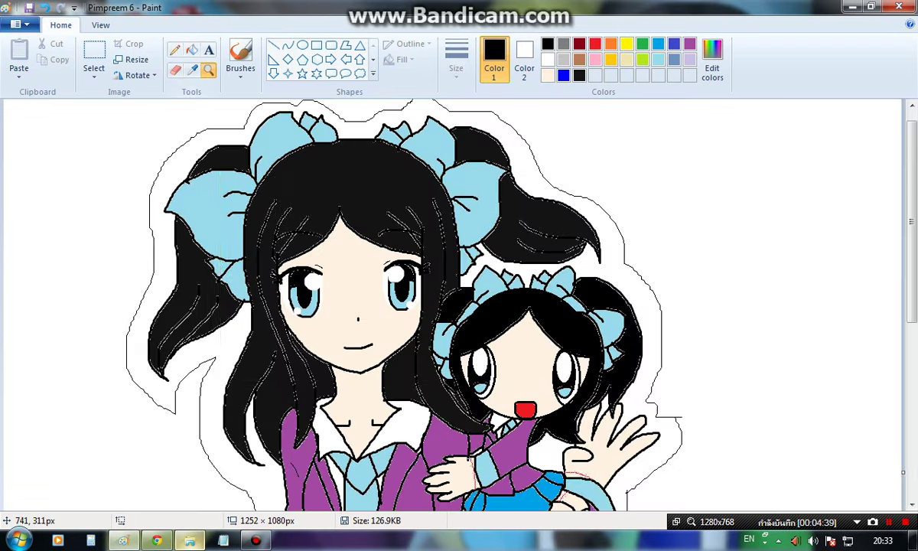
scroll(392, 254, "down", 3)
scroll(391, 249, "up", 4)
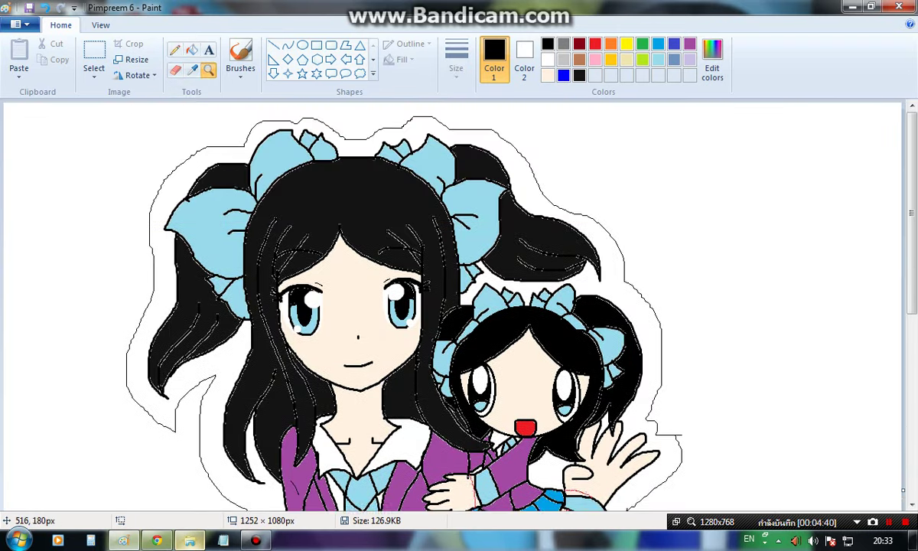
left_click(374, 232)
left_click(175, 50)
left_click(548, 59)
scroll(526, 142, "down", 2)
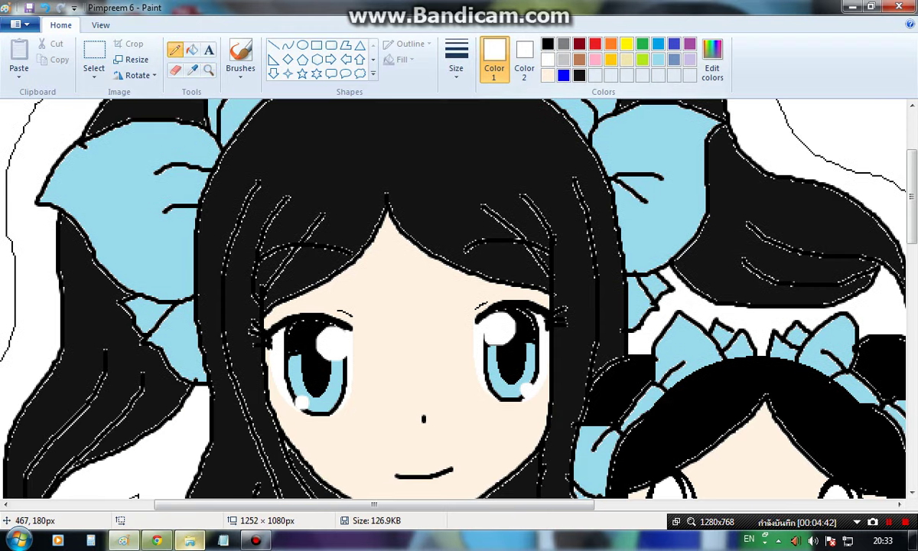
left_click_drag(198, 302, 218, 297)
left_click_drag(203, 329, 211, 312)
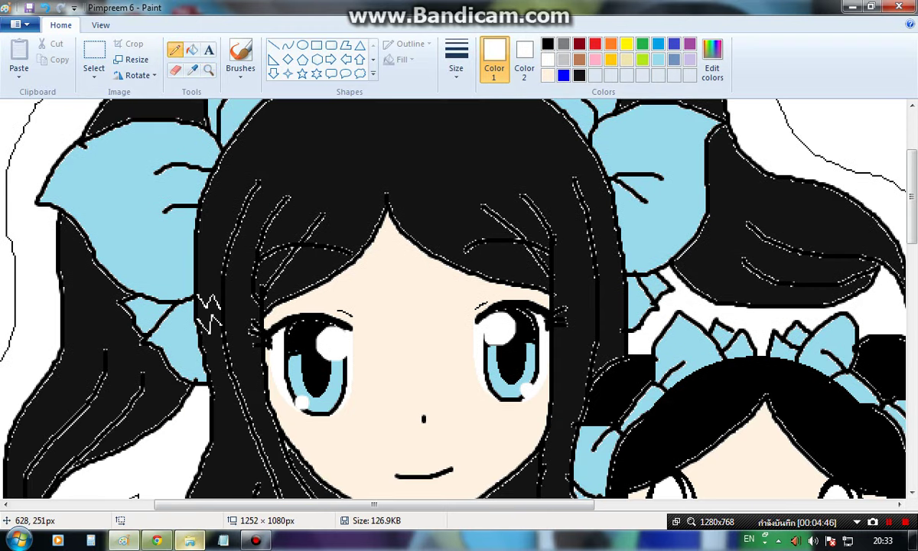
mouse_move(600, 298)
left_mouse_down()
mouse_move(610, 314)
mouse_move(620, 297)
left_mouse_up()
- Fill the zigzag highlights on both outer hair strands of the taller girl with white
left_click(191, 50)
left_click(207, 309)
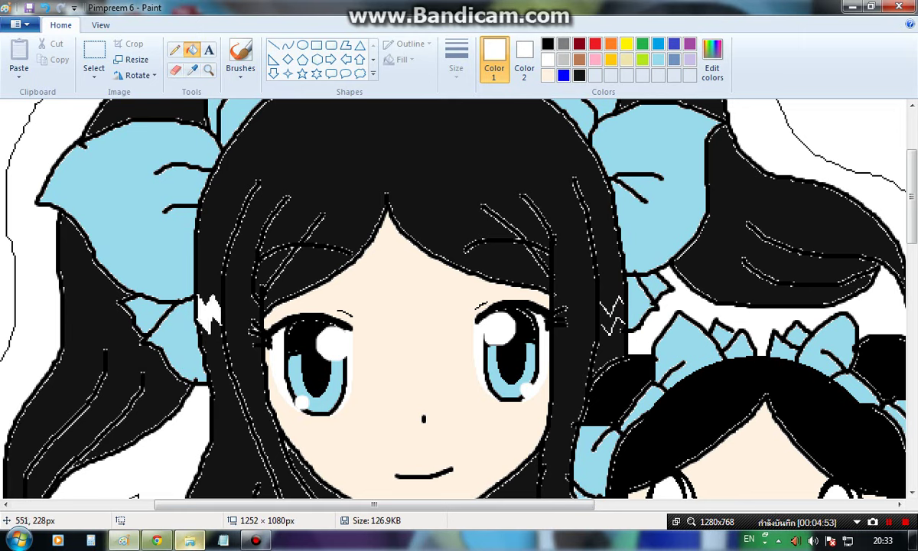
left_click(601, 311)
key("ctrl+z")
left_click(175, 50)
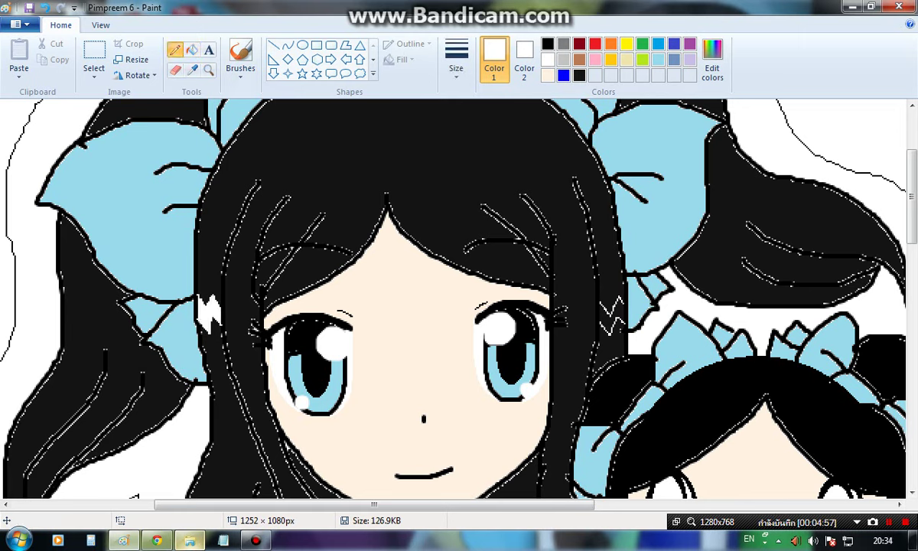
left_click(191, 50)
left_click(616, 308)
- Draw zigzag highlights across the inner hair strands on both sides of the taller girl's cheeks and fill them with white
scroll(616, 307, "down", 2)
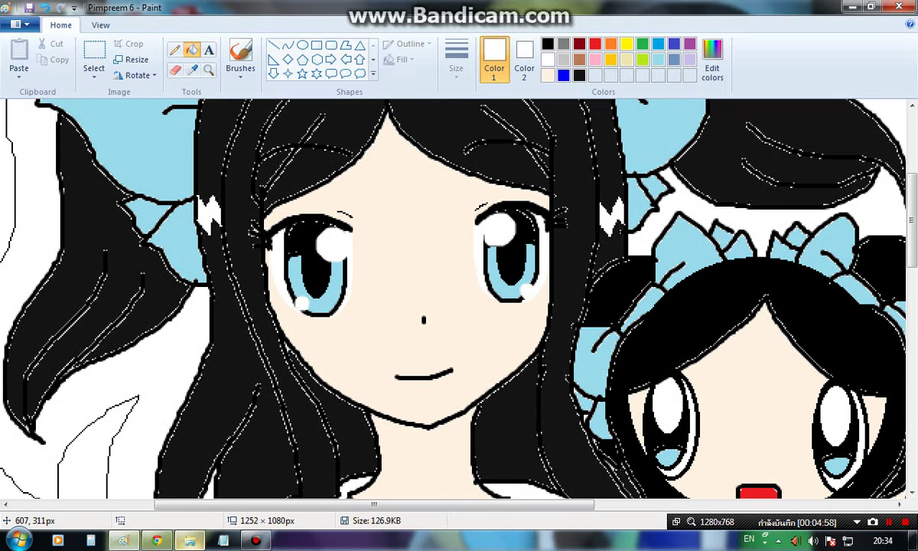
left_click(175, 50)
mouse_move(241, 292)
left_mouse_down()
mouse_move(261, 310)
mouse_move(262, 286)
left_mouse_up()
left_click_drag(258, 321, 277, 300)
mouse_move(553, 287)
left_mouse_down()
mouse_move(562, 301)
mouse_move(580, 285)
mouse_move(587, 297)
left_mouse_up()
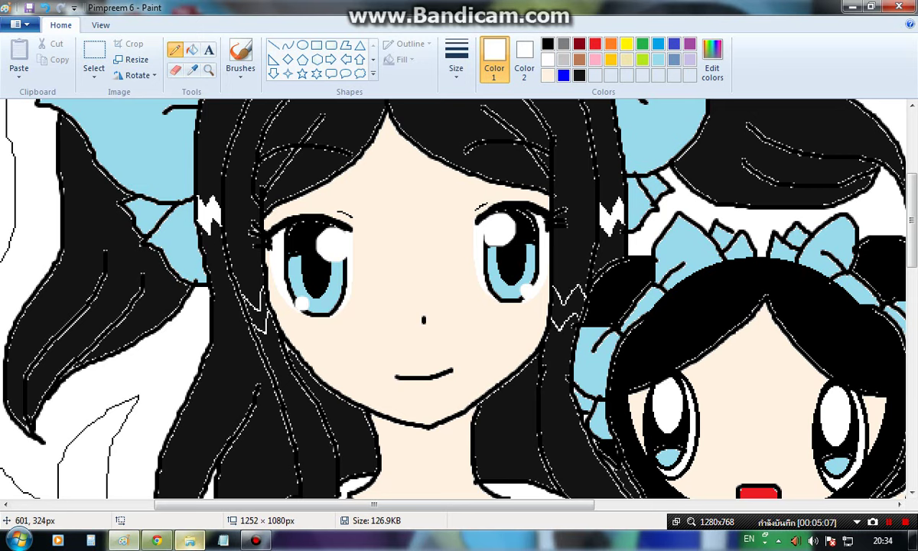
left_click(192, 50)
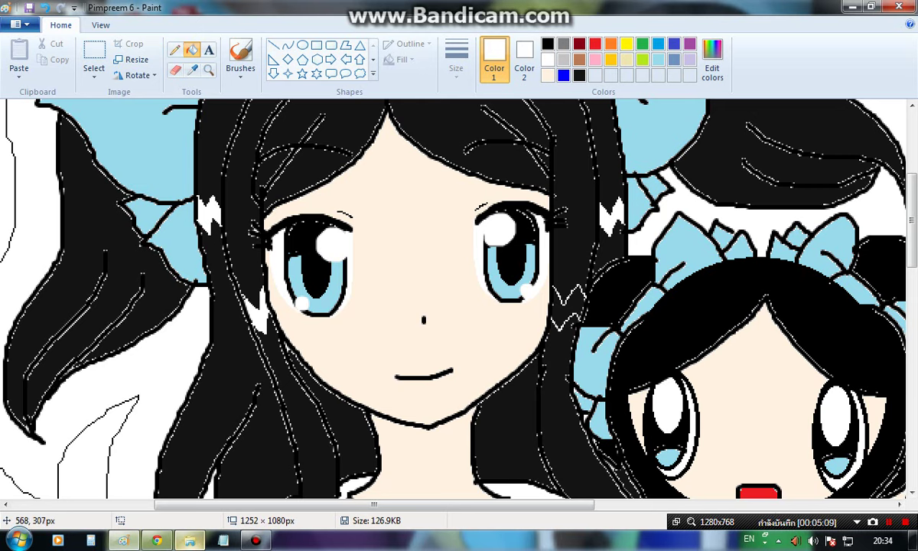
left_click(568, 313)
- Draw two parallel white zigzag lines across the taller girl's ponytail on the drawing's left side and fill the band with white
left_click(174, 50)
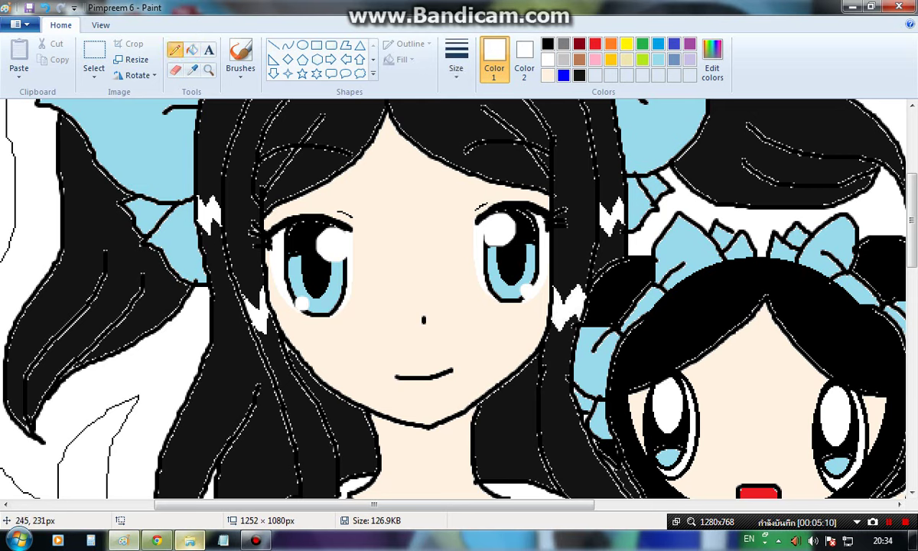
mouse_move(60, 169)
left_mouse_down()
mouse_move(82, 214)
mouse_move(135, 247)
mouse_move(167, 283)
left_mouse_up()
mouse_move(60, 216)
left_mouse_down()
mouse_move(116, 270)
mouse_move(131, 258)
mouse_move(144, 263)
mouse_move(160, 295)
left_mouse_up()
left_click(191, 50)
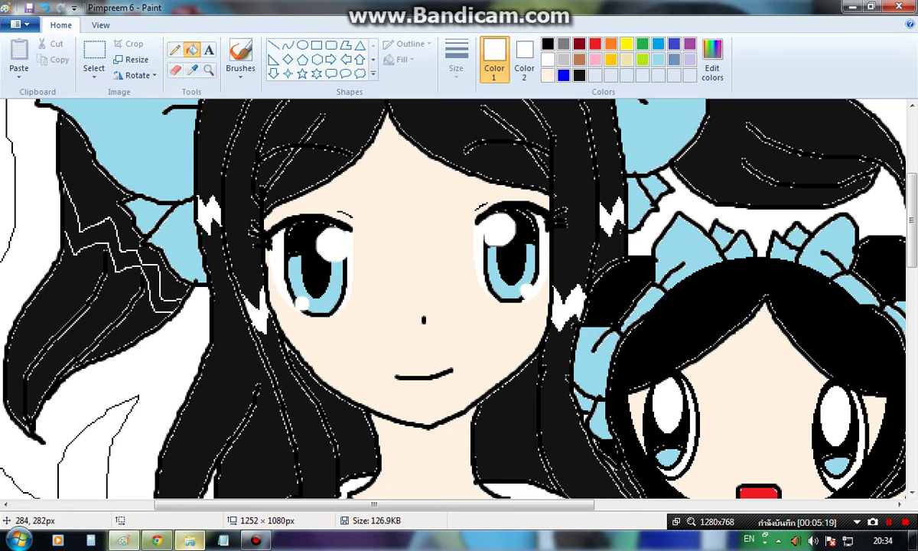
left_click(84, 237)
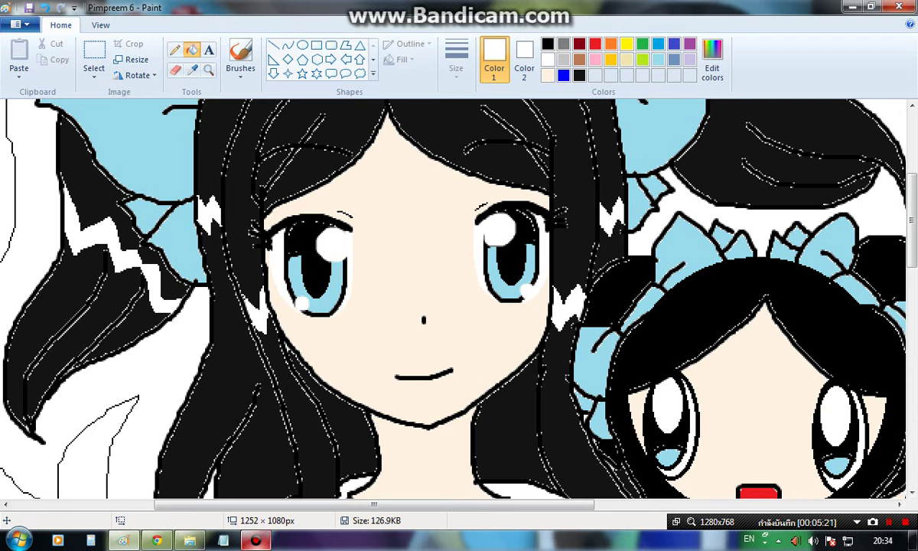
- Draw a zigzag band across the taller girl's ponytail on the drawing's right side and fill it with white
left_click_drag(379, 504, 498, 505)
scroll(482, 444, "up", 3)
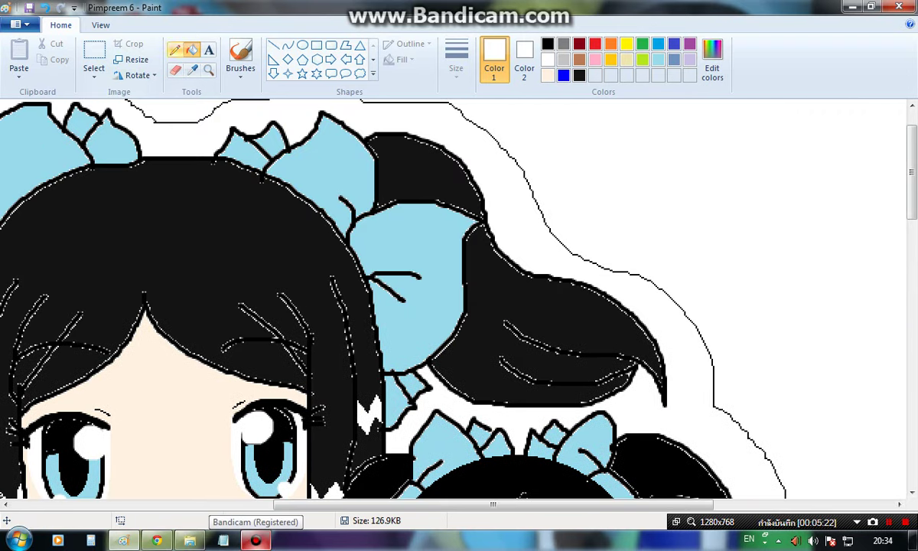
left_click(175, 50)
mouse_move(501, 256)
left_mouse_down()
mouse_move(490, 286)
mouse_move(485, 322)
mouse_move(468, 339)
mouse_move(481, 361)
mouse_move(452, 373)
left_mouse_up()
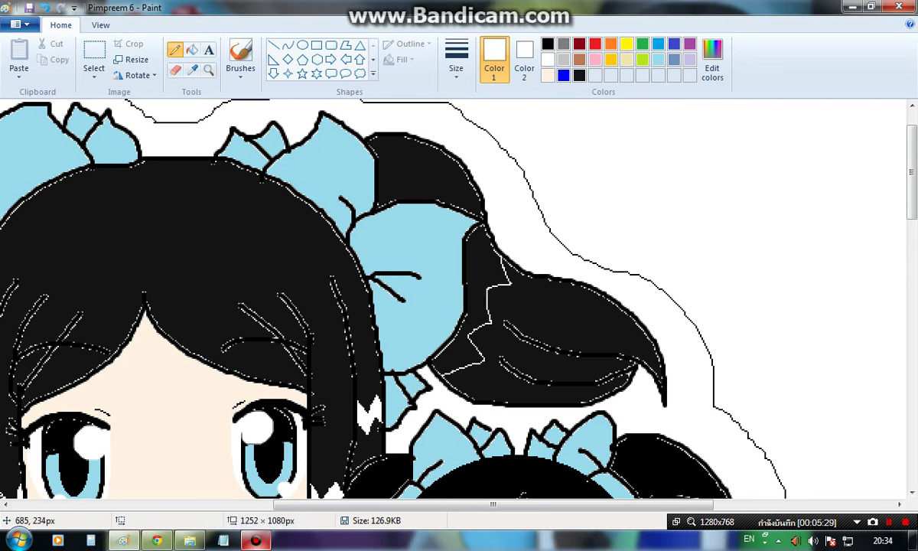
mouse_move(446, 379)
left_mouse_down()
mouse_move(484, 369)
mouse_move(473, 337)
mouse_move(520, 285)
left_mouse_up()
left_click(191, 50)
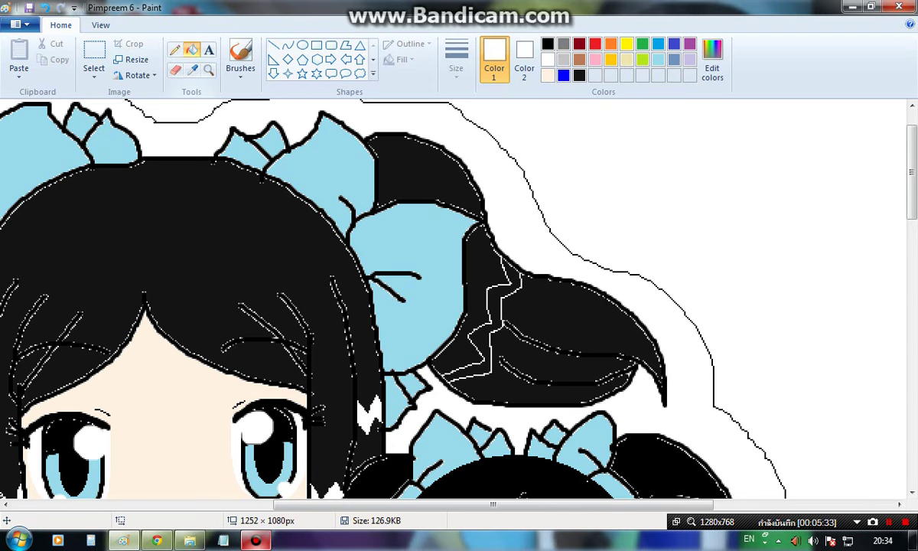
left_click(490, 305)
- Recolour the white zigzag highlights in the drawing's left ponytail and in the strands beside the taller girl's face with dark gray
left_click_drag(493, 504, 386, 503)
left_click(175, 50)
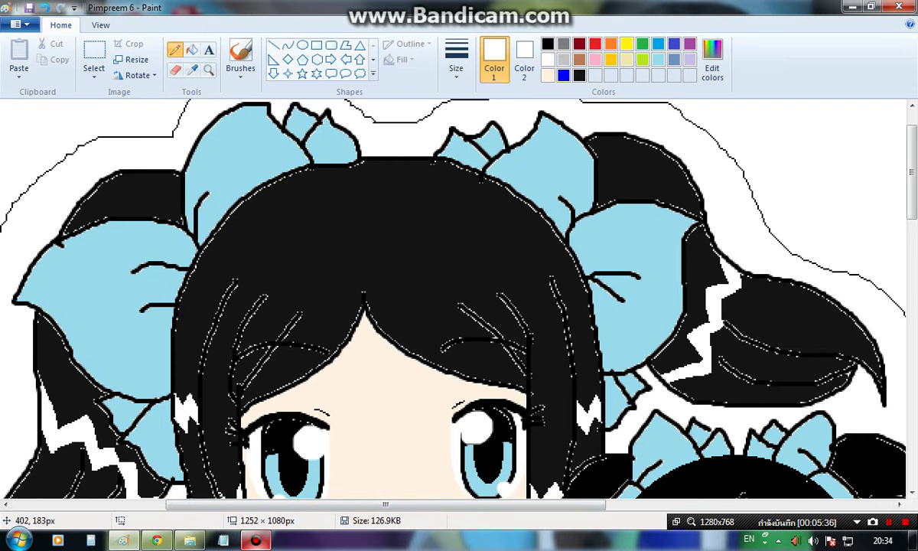
left_click(209, 70)
right_click(337, 227)
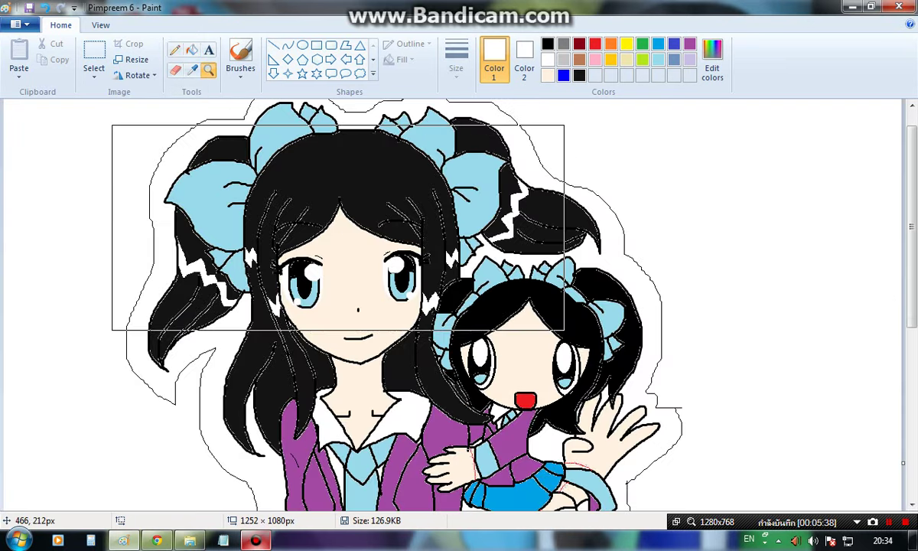
right_click(338, 228)
left_click(254, 261)
left_click(175, 49)
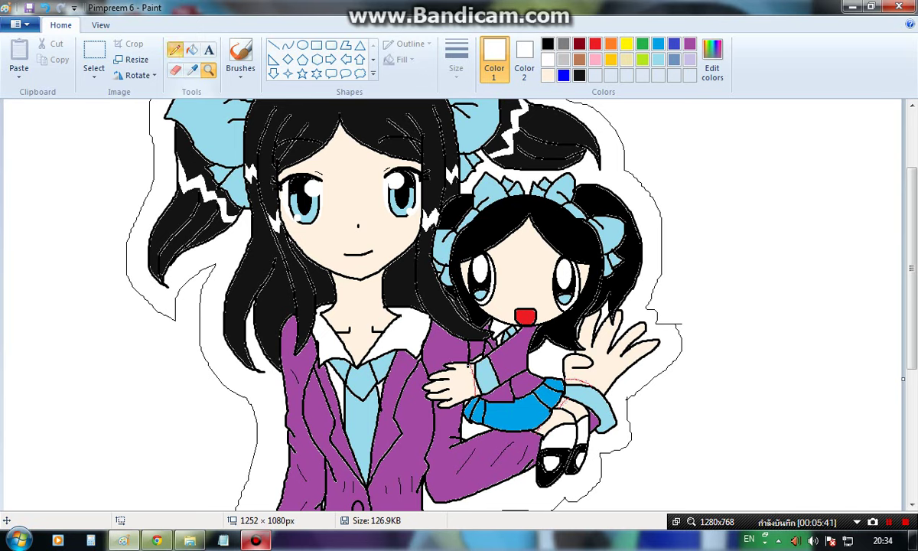
left_click(563, 44)
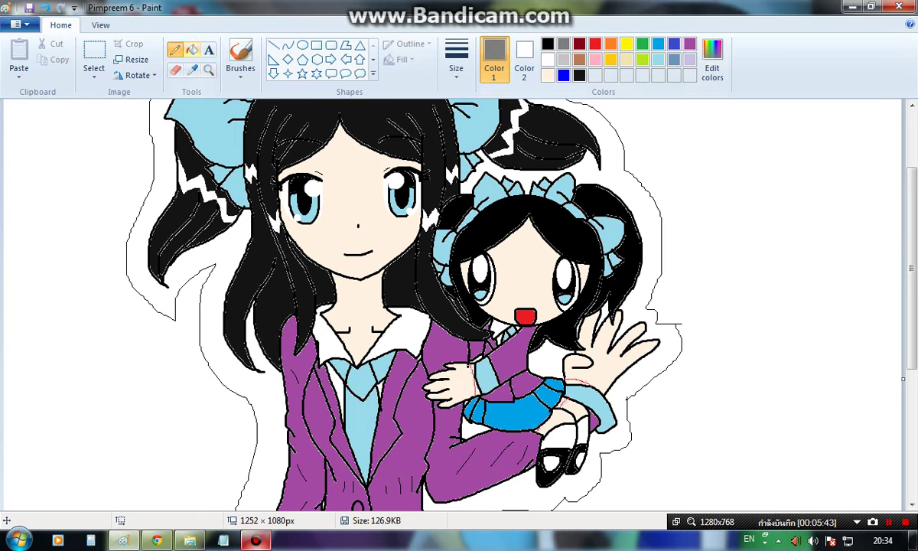
left_click(191, 50)
left_click(200, 188)
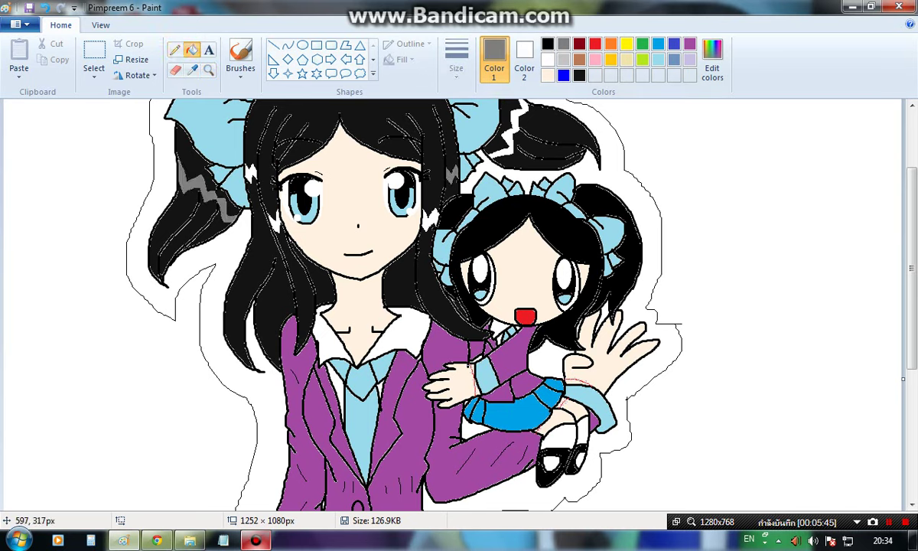
left_click(427, 217)
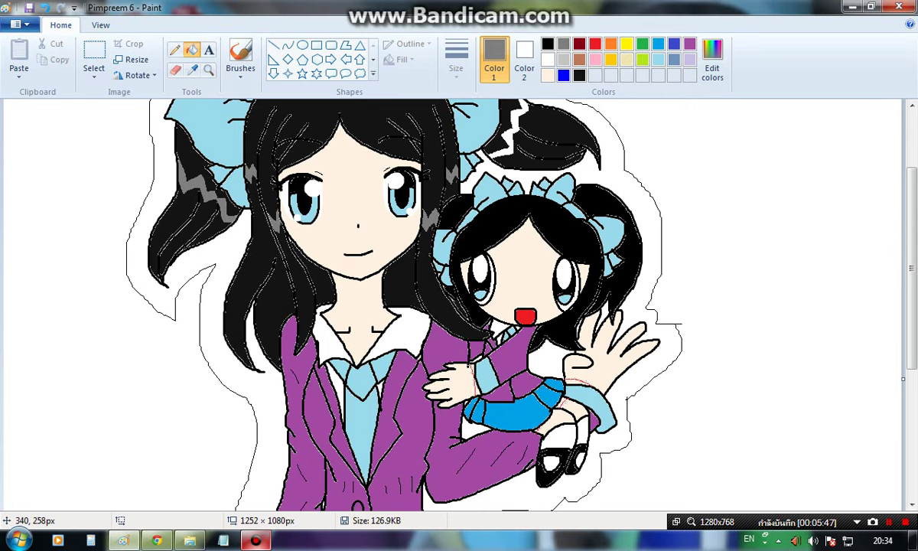
- Fill the white zigzag band in the taller girl's ponytail on the drawing's right side with dark gray
scroll(253, 144, "up", 3)
left_click(517, 228)
left_click(543, 228)
key("ctrl+z")
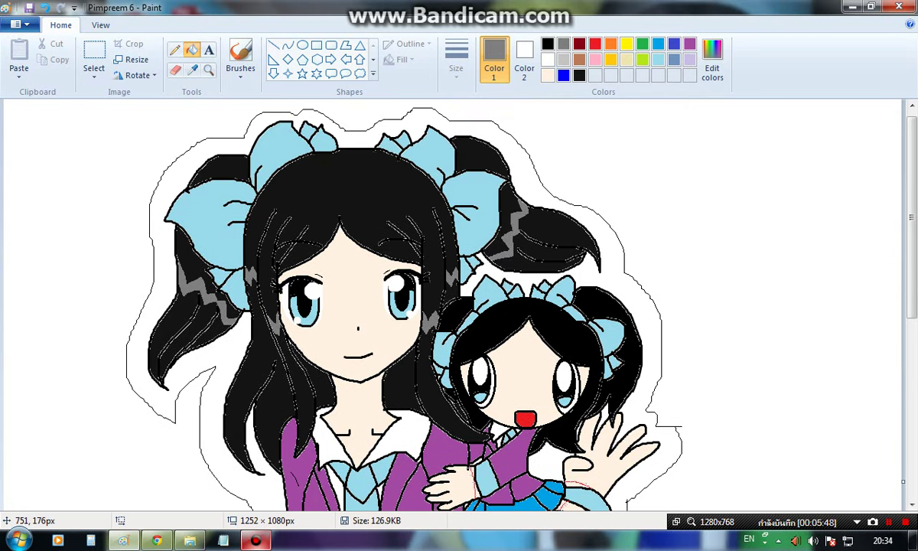
- Draw dark gray zigzag bands across the taller girl's two lower hair locks on the drawing's left side and fill them with dark gray
left_click(563, 60)
left_click(208, 69)
left_click(406, 372)
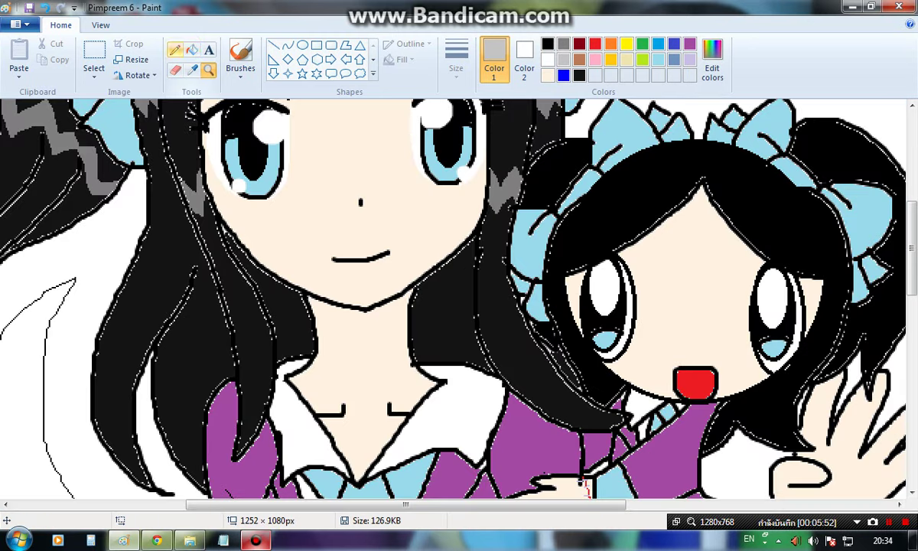
left_click(175, 50)
left_click(563, 45)
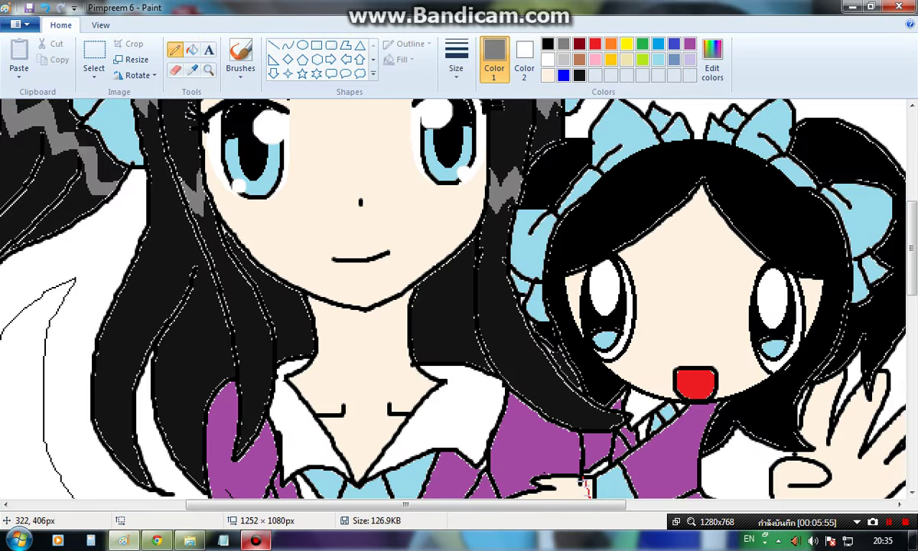
mouse_move(104, 296)
left_mouse_down()
mouse_move(116, 349)
mouse_move(156, 330)
mouse_move(190, 375)
mouse_move(222, 360)
left_mouse_up()
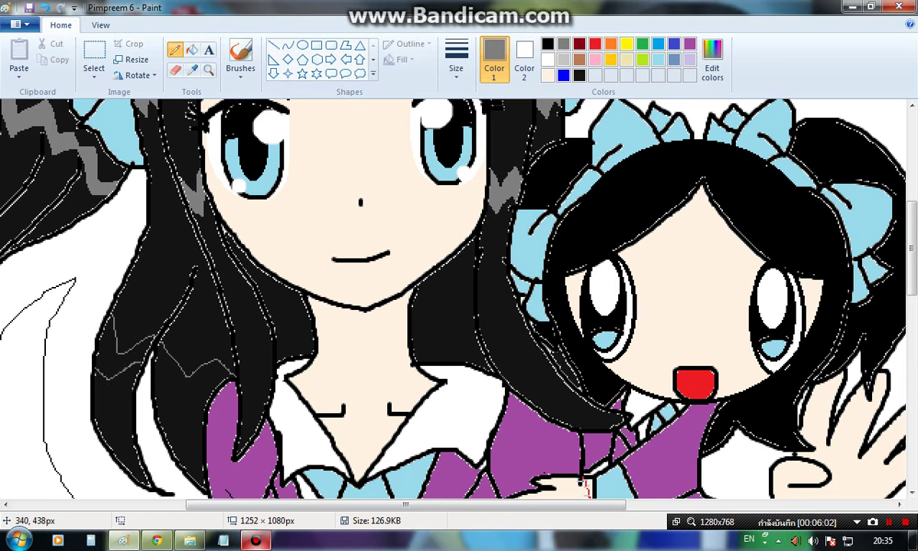
mouse_move(144, 345)
left_mouse_down()
mouse_move(185, 387)
mouse_move(200, 362)
left_mouse_up()
left_click(192, 50)
left_click(122, 342)
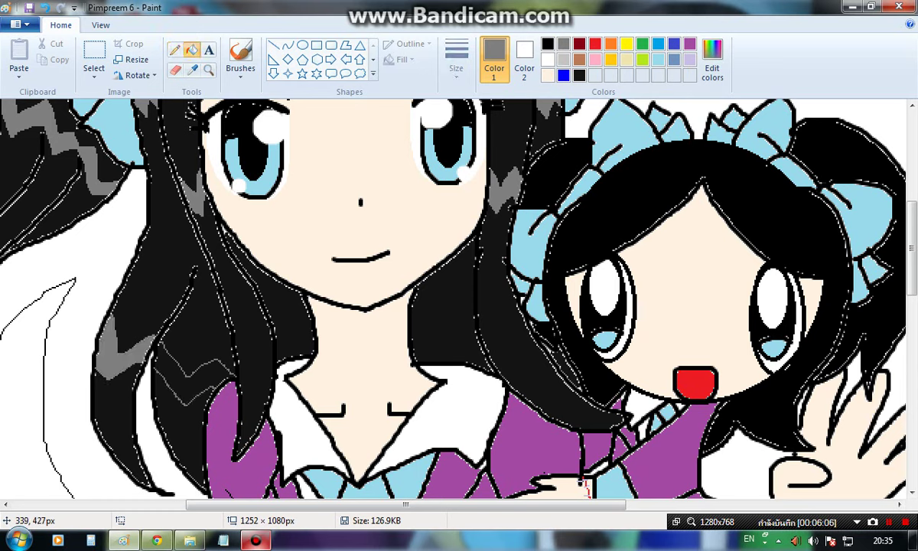
left_click(170, 346)
- Draw dark gray zigzag bands across the taller girl's lower hair locks beside the small girl and fill them with dark gray
left_click(174, 49)
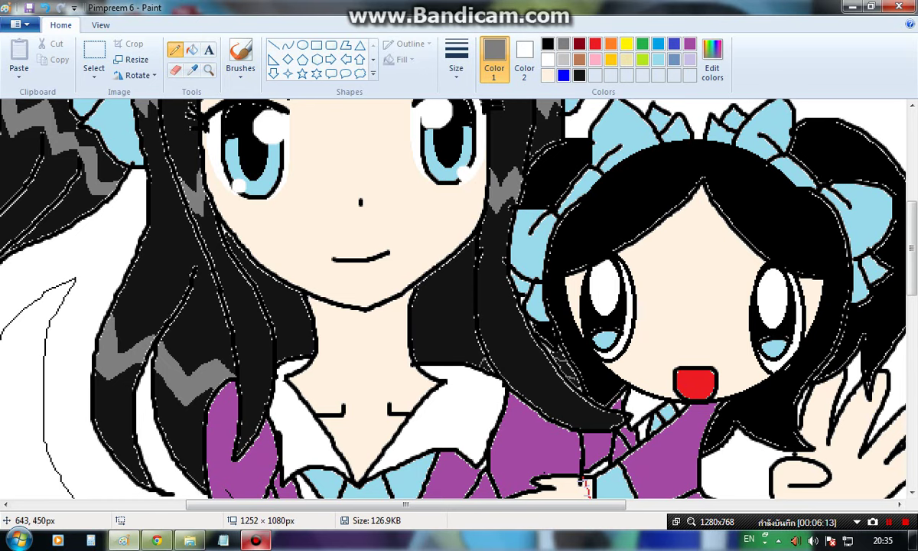
left_click(192, 50)
left_click(485, 365)
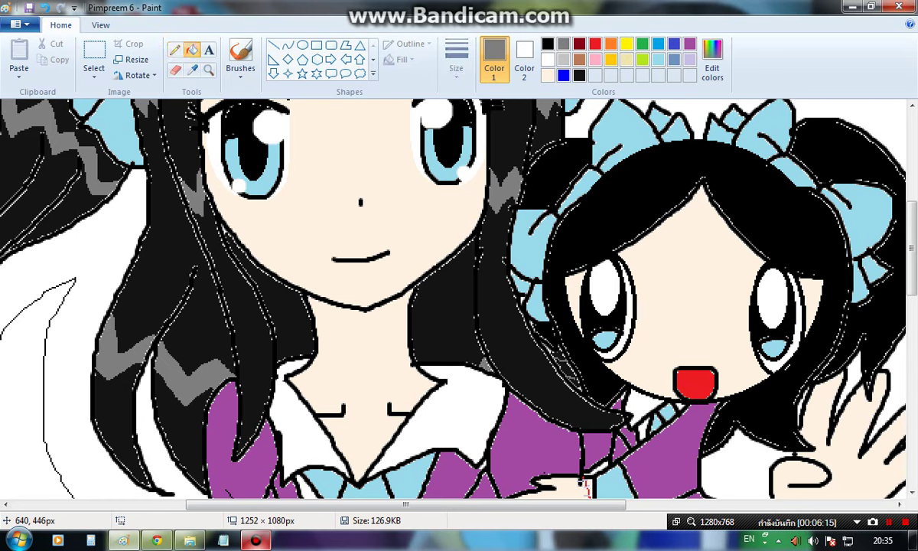
left_click(566, 369)
key("ctrl+z")
left_click(174, 50)
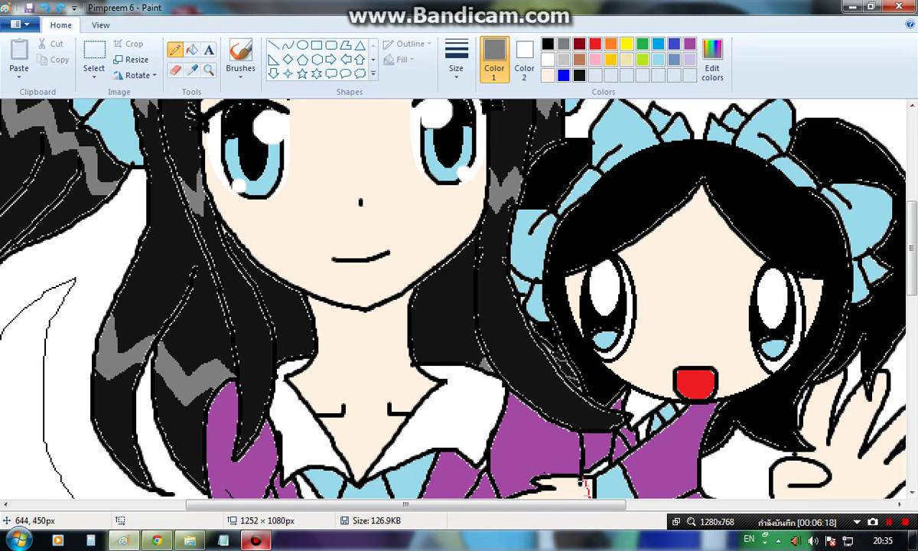
left_click(192, 50)
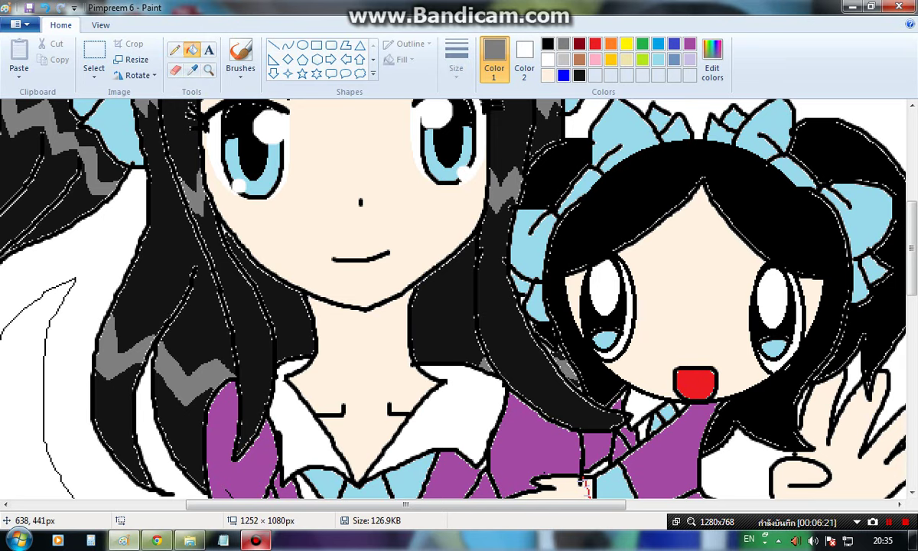
- Fill the background outside the outer contour of both girls with black and save the drawing
left_click(208, 69)
right_click(275, 227)
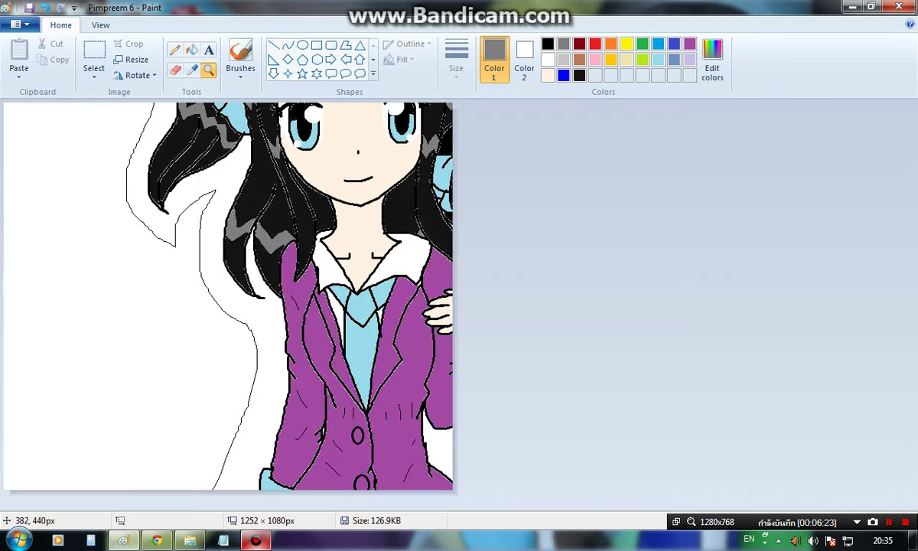
left_click(548, 44)
left_click(192, 49)
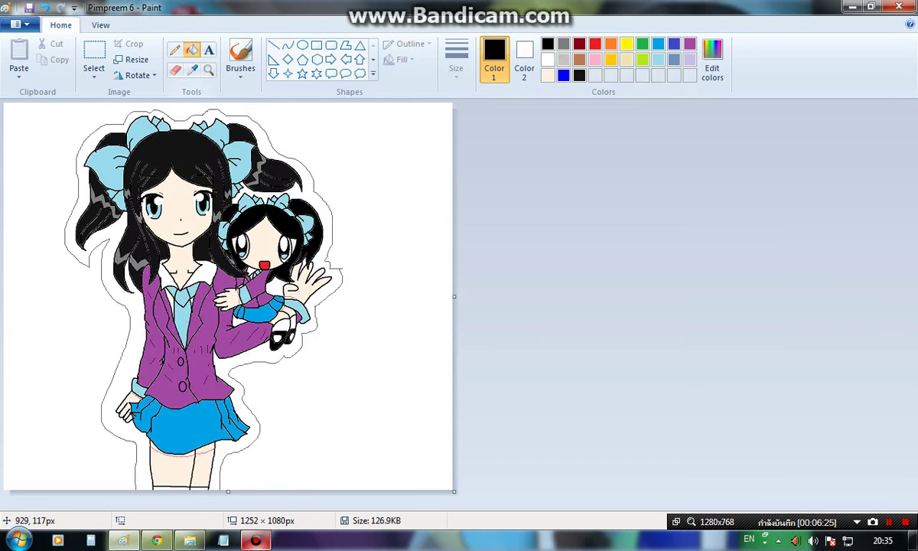
left_click(337, 145)
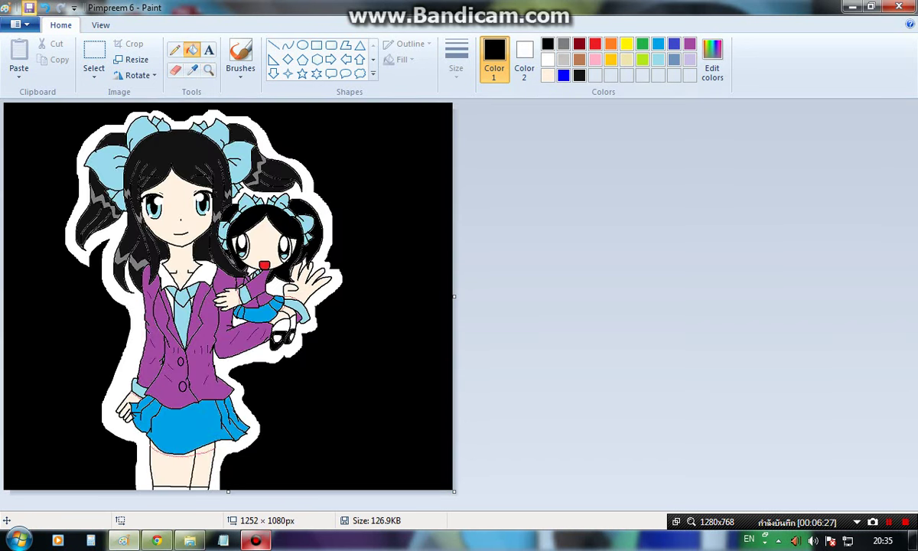
left_click(29, 8)
- Trim the white border beside the taller girl's sleeve on the drawing's left side with a new black contour line and black fill
left_click(174, 49)
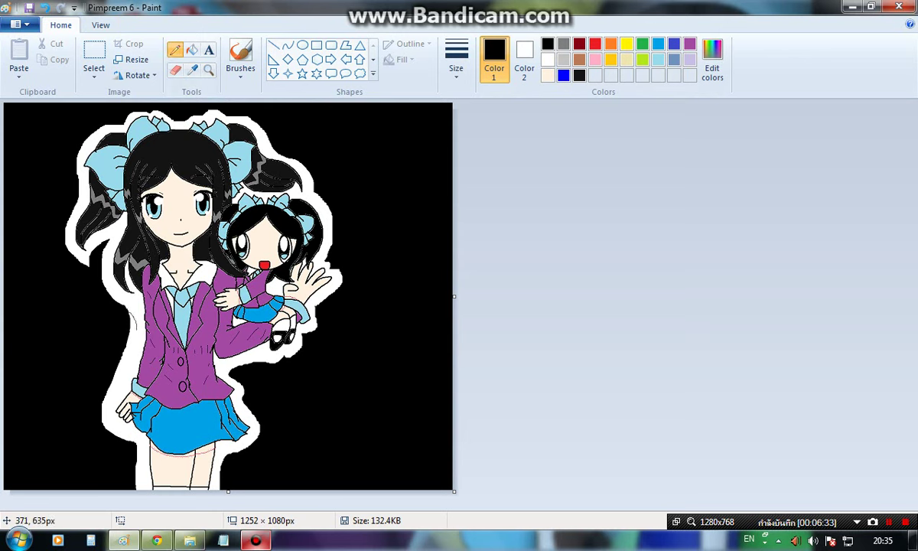
mouse_move(102, 422)
left_mouse_down()
mouse_move(127, 367)
mouse_move(132, 321)
left_mouse_up()
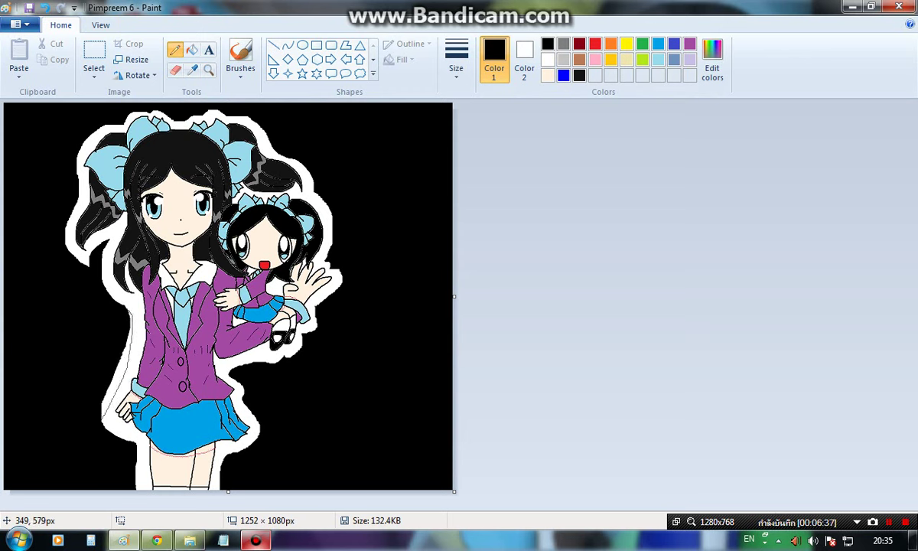
left_click(191, 50)
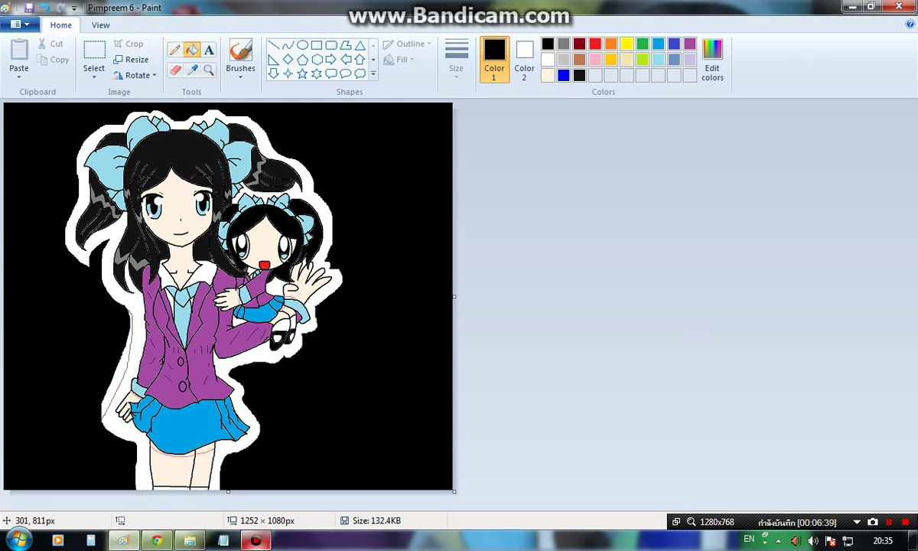
left_click(112, 389)
- Narrow the white border around the taller girl's lowered hand and the skirt's opposite edge with black contour lines and black fills
left_click(175, 50)
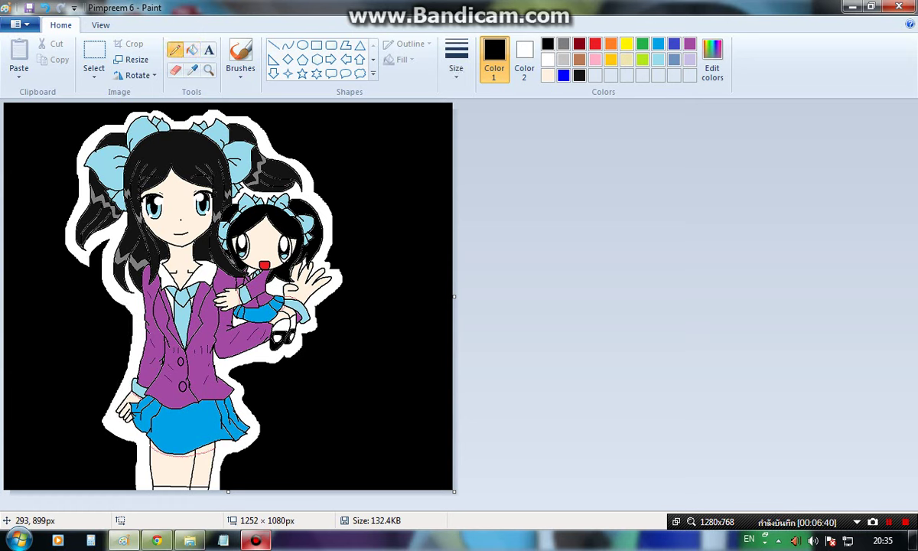
left_click_drag(114, 401, 123, 439)
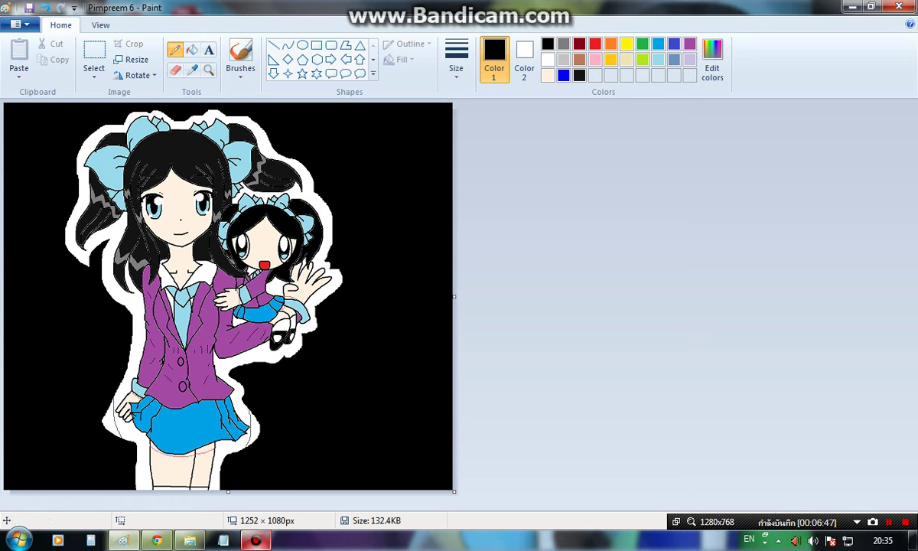
left_click(191, 49)
left_click(111, 405)
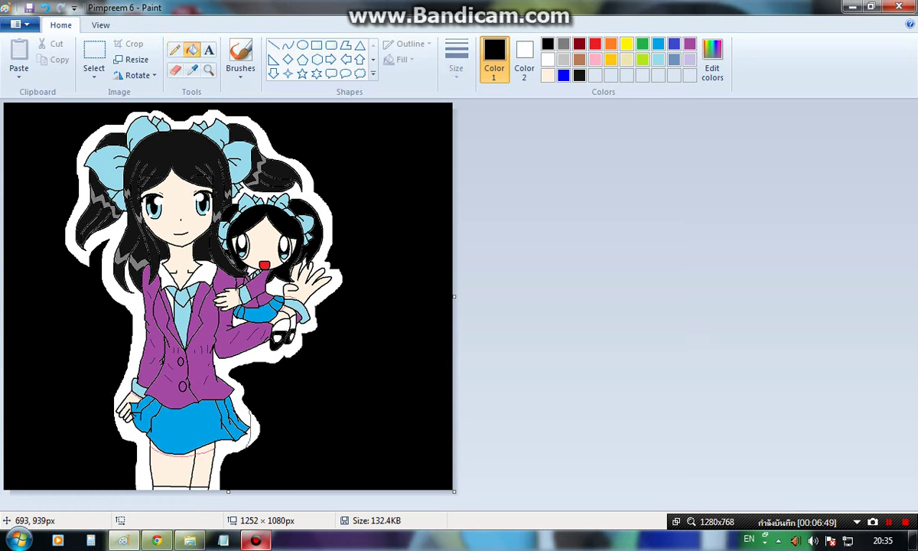
left_click(244, 399)
- Draw closer black contour lines along both sides of the taller girl's legs and fill the cut-off white border with black
left_click(175, 50)
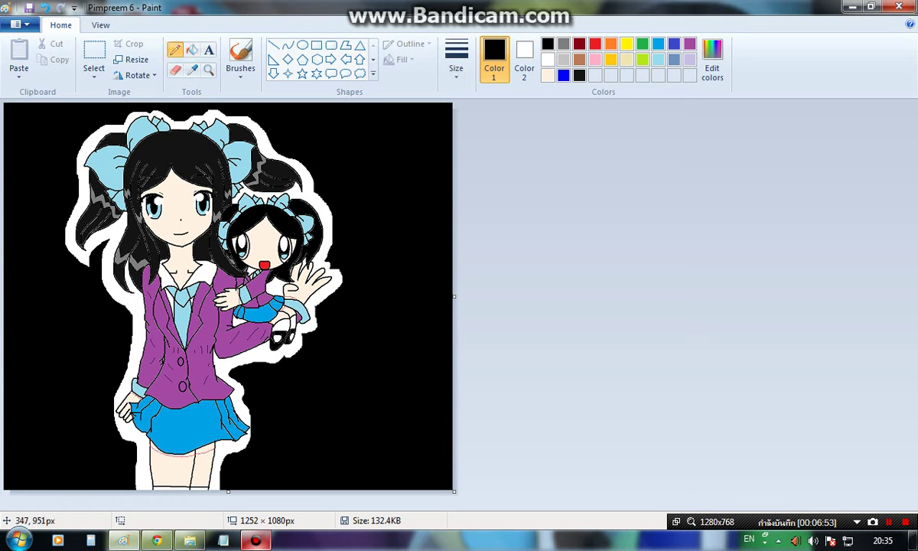
mouse_move(123, 413)
left_mouse_down()
mouse_move(136, 431)
mouse_move(137, 460)
left_mouse_up()
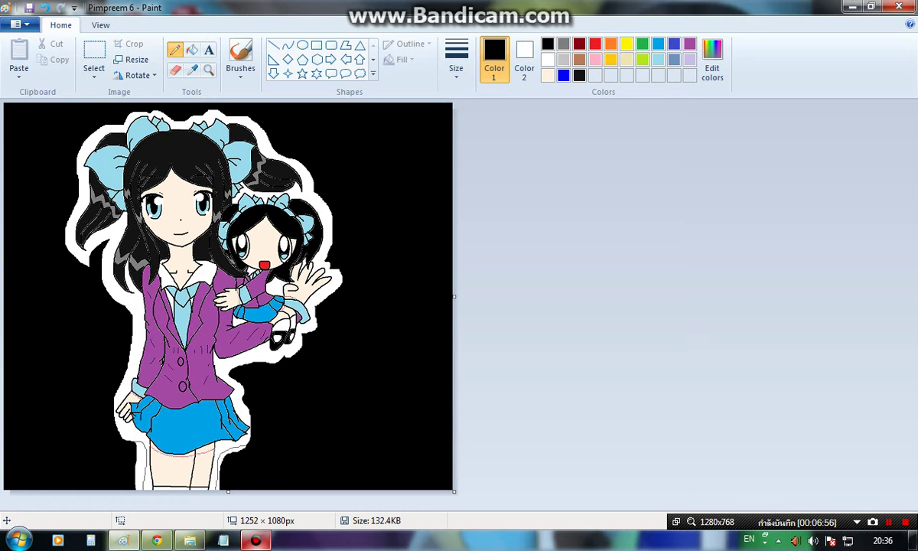
left_click(191, 51)
left_click(136, 481)
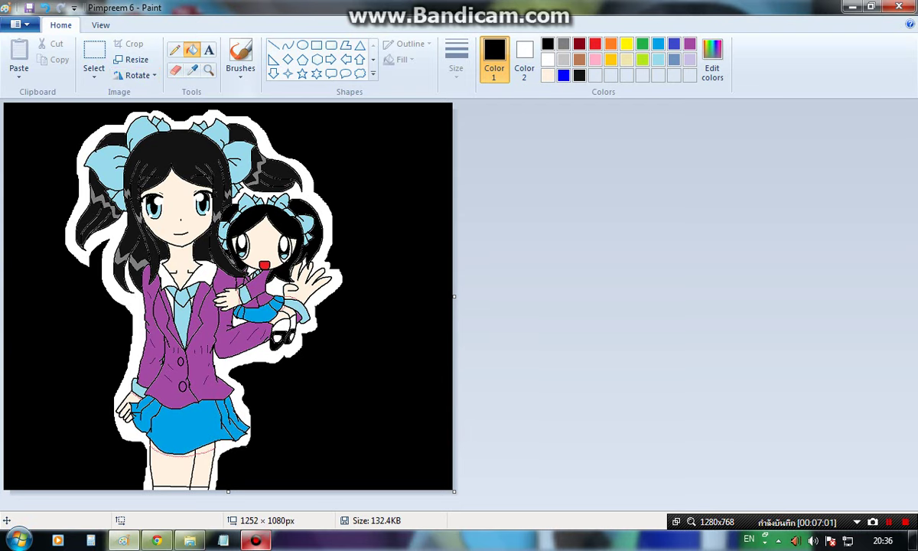
- View the drawing in full screen
left_click(100, 25)
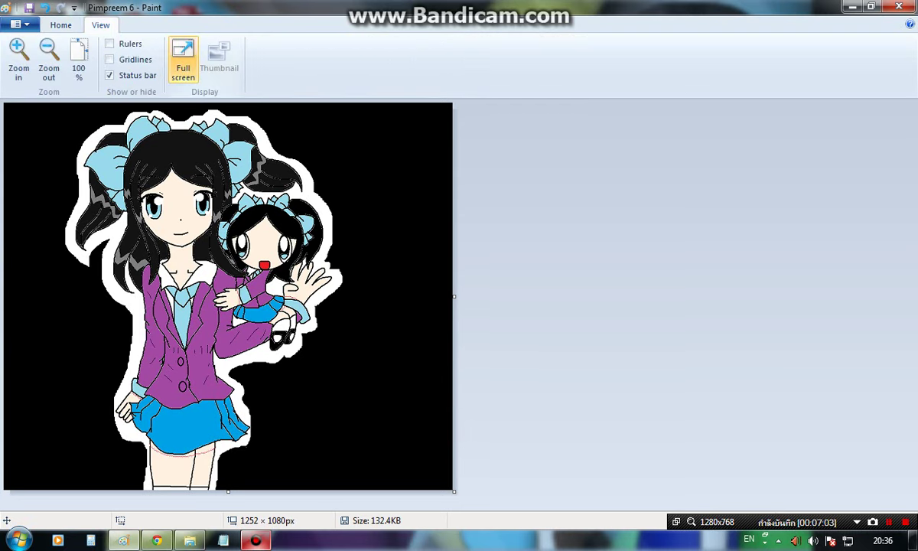
left_click(183, 61)
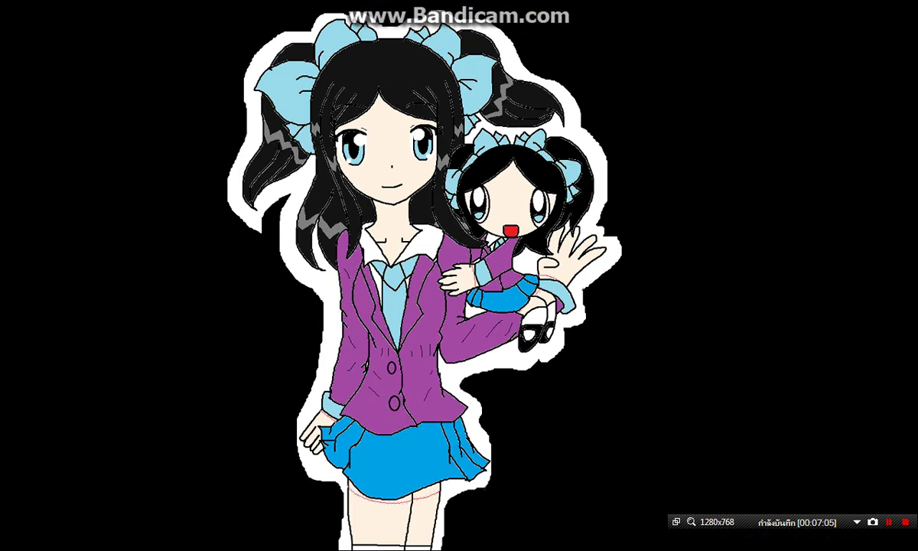